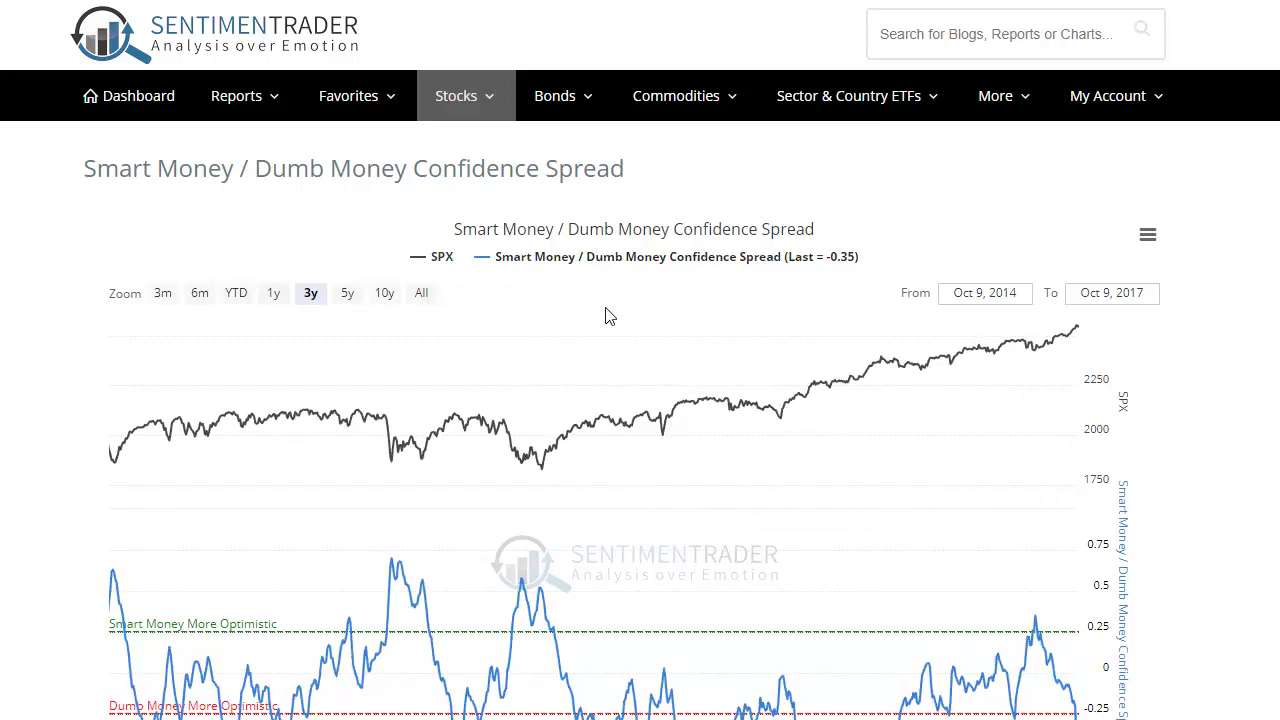
Launch the Backtest Engine from the Smart/Dumb Money Confidence Spread indicator page.
scroll(606, 320, "down", 5)
scroll(606, 320, "down", 2)
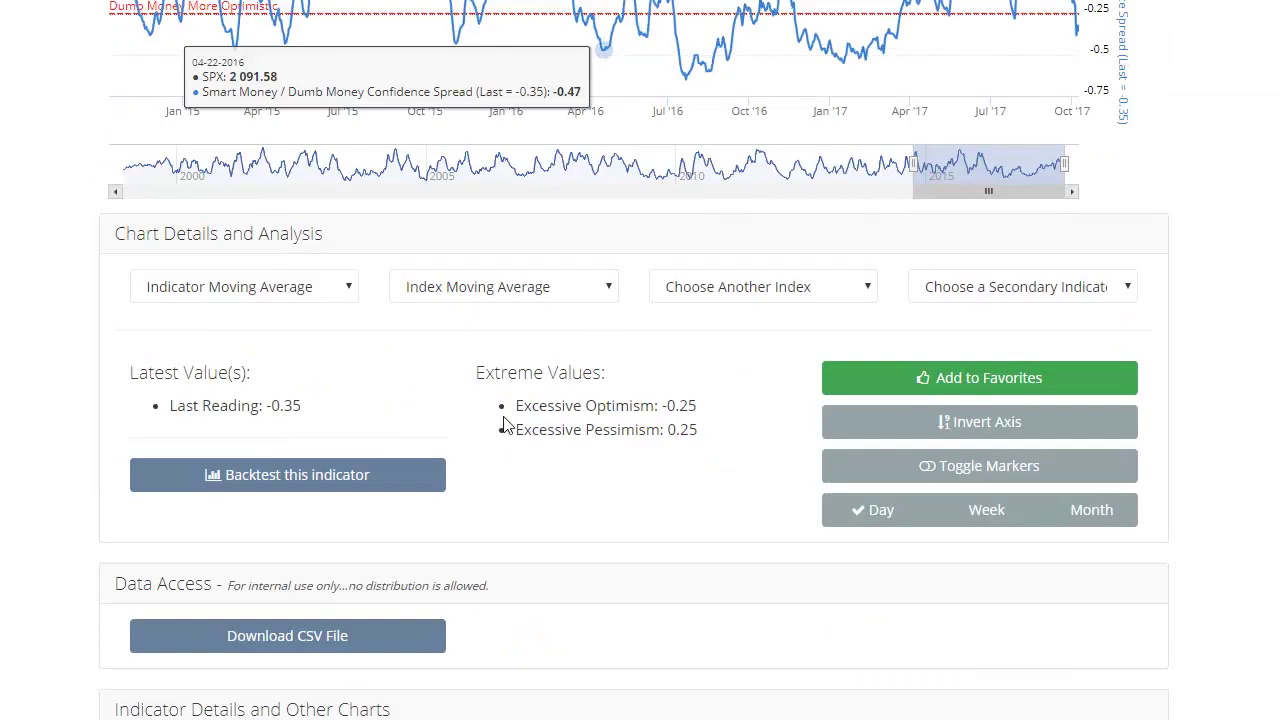
left_click(293, 476)
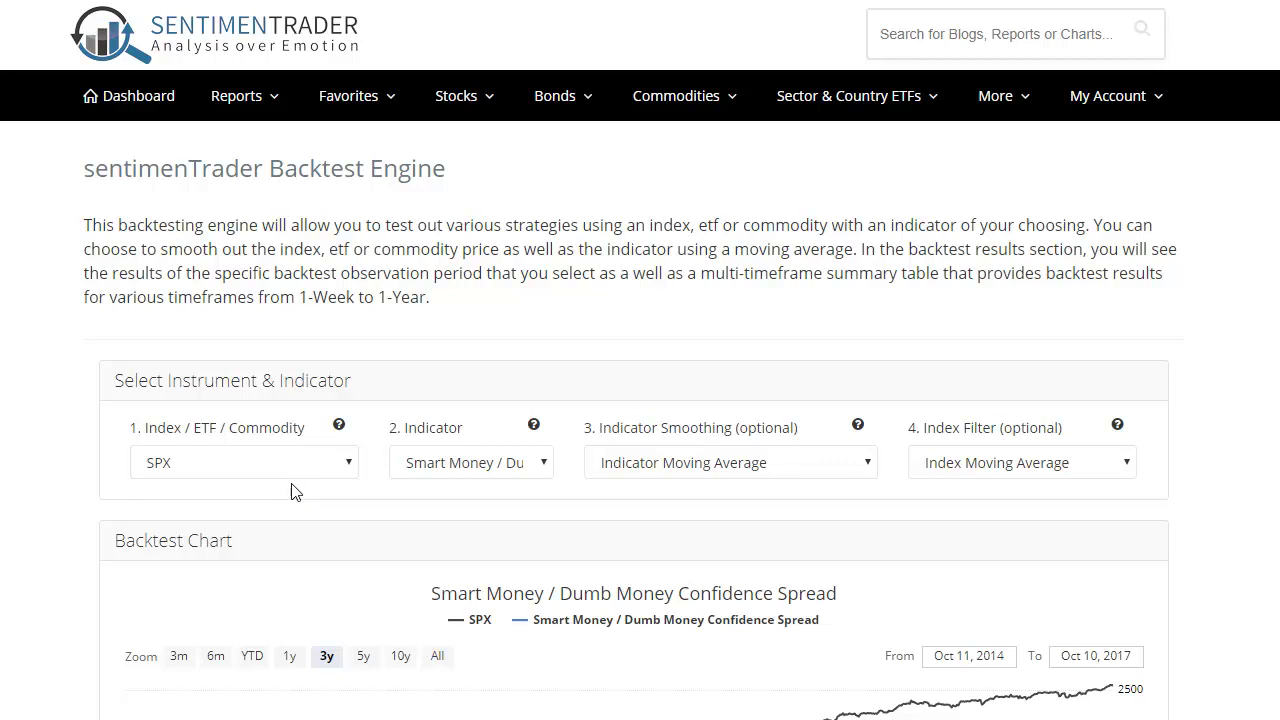
scroll(291, 490, "down", 2)
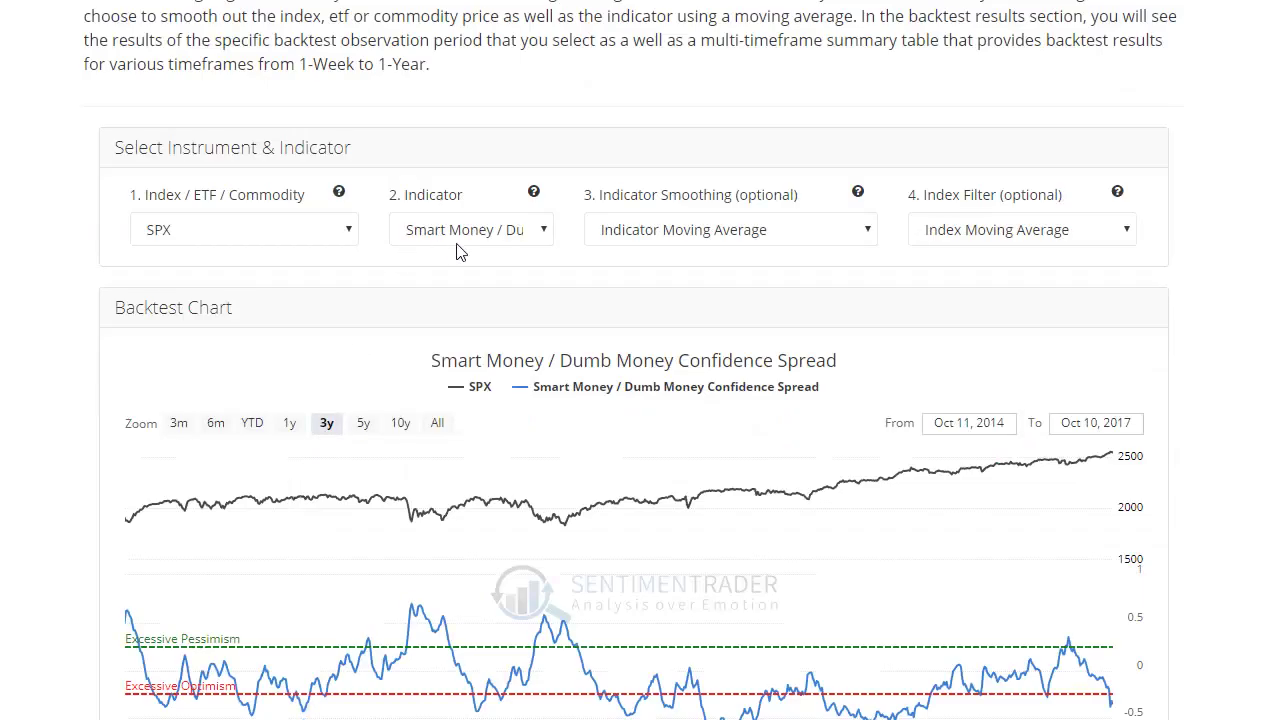
left_click(238, 247)
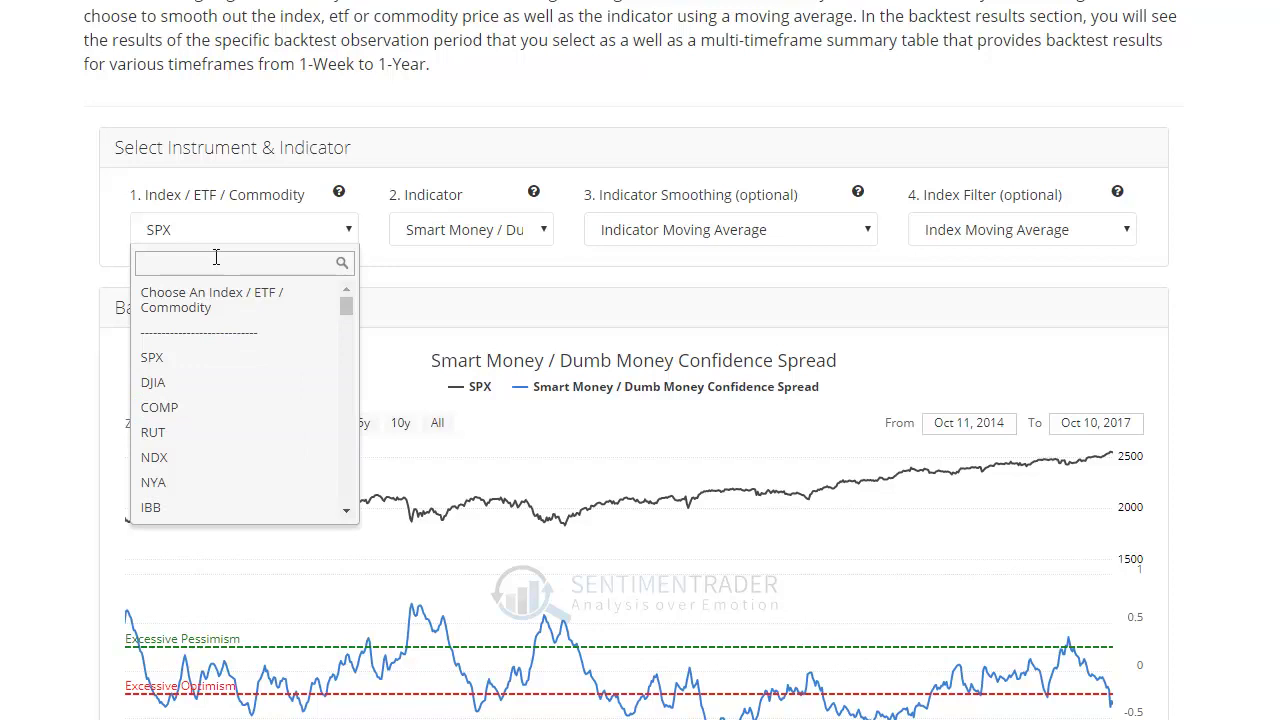
type("sh")
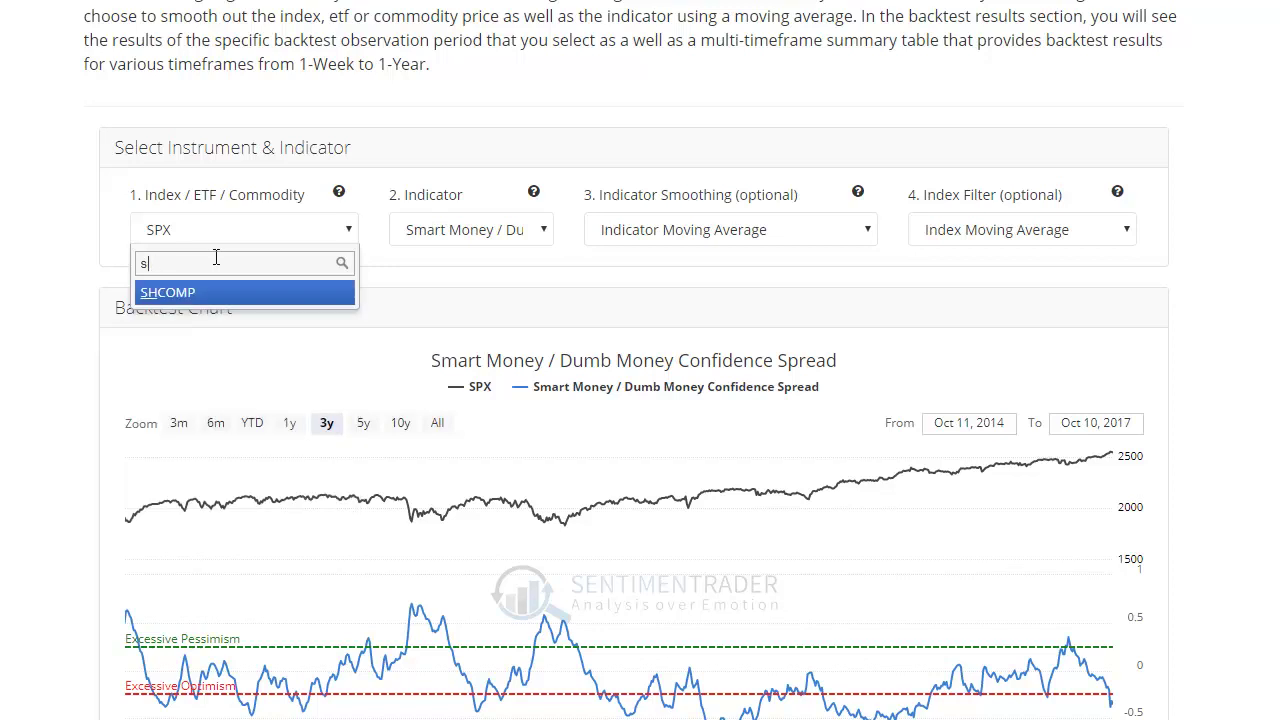
key("BackSpace")
type("tsx")
key("BackSpace")
key("BackSpace")
key("BackSpace")
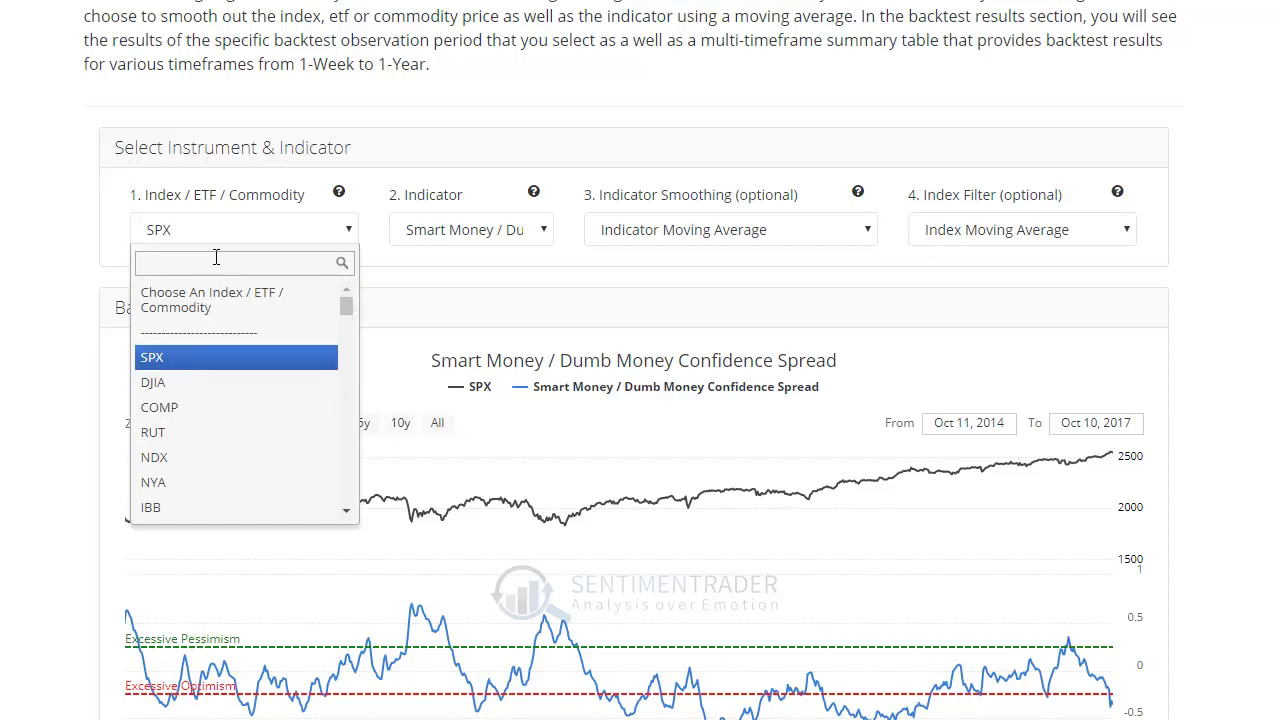
type("iw")
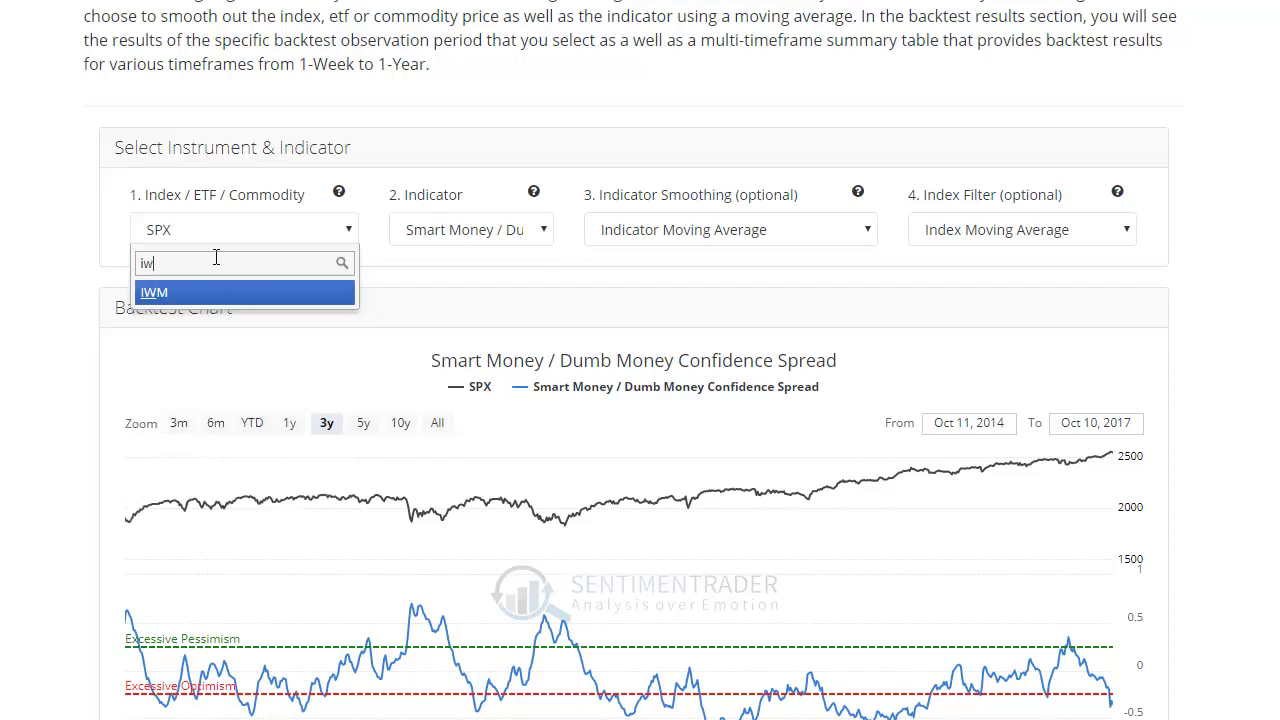
key("BackSpace")
key("BackSpace")
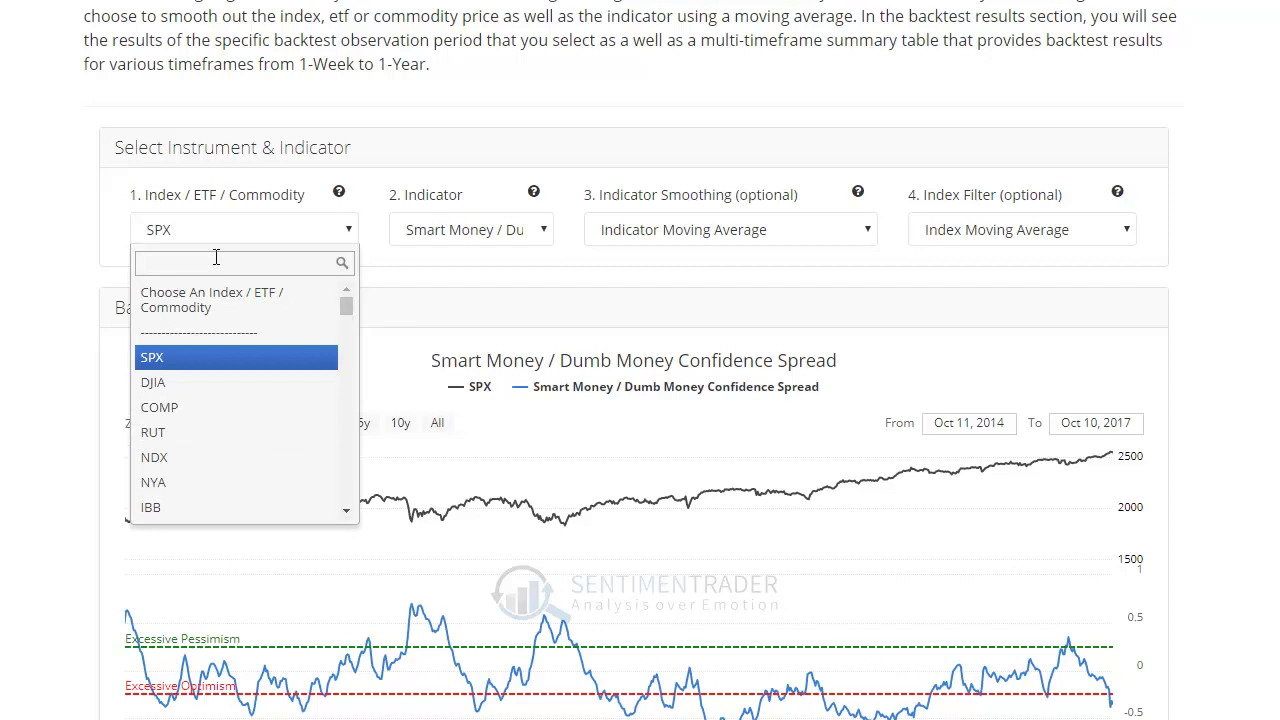
type("xlp")
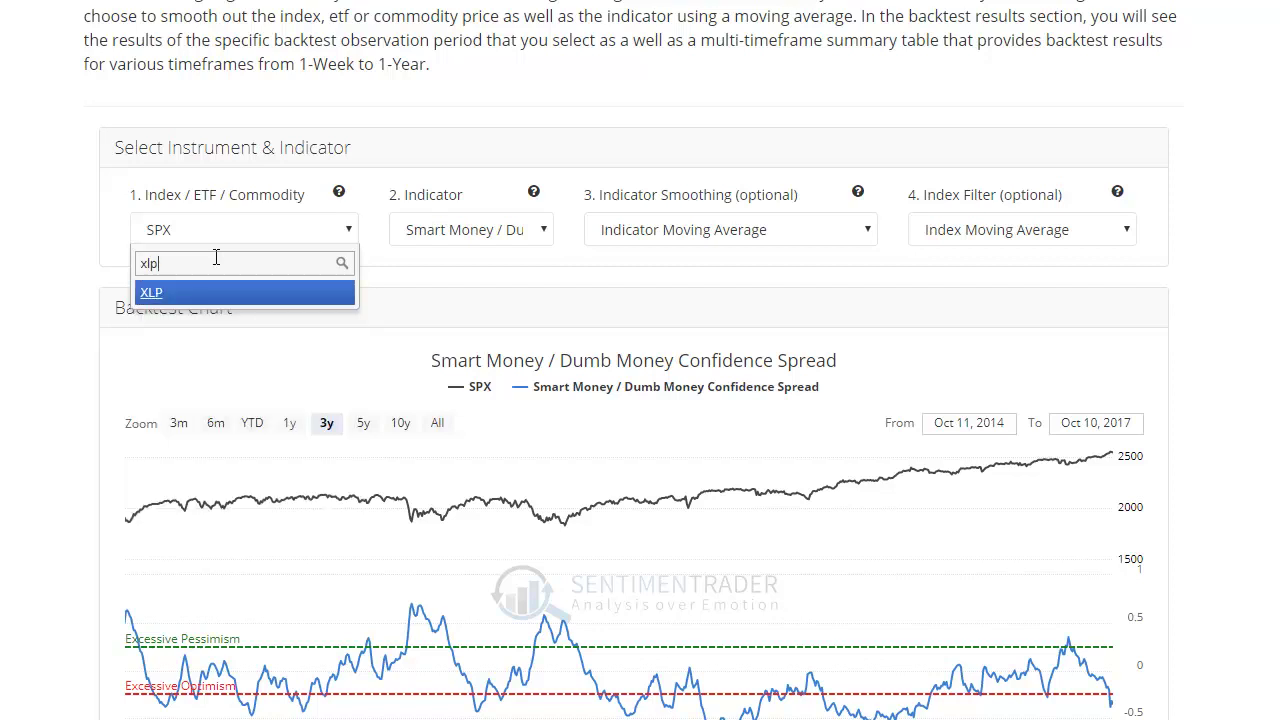
key("BackSpace")
key("BackSpace")
key("BackSpace")
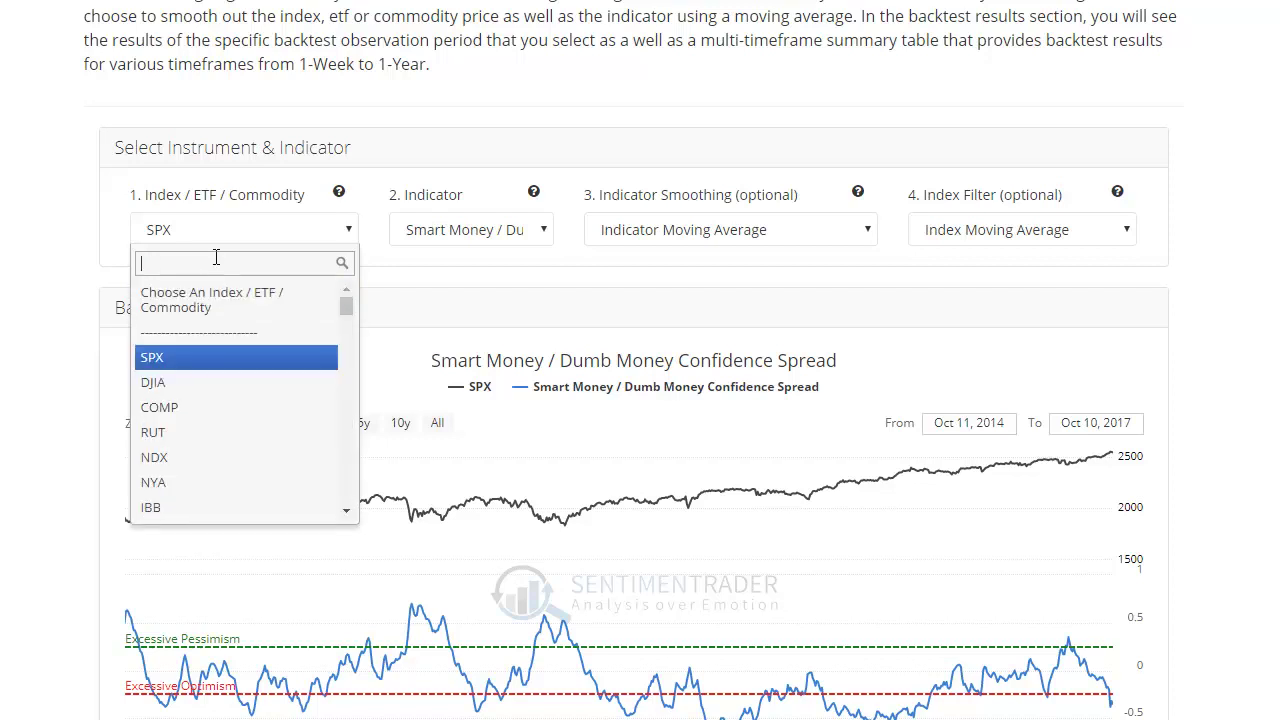
Keep SPX as the instrument and remove indicator smoothing after trying 10-Period smoothing.
left_click(205, 360)
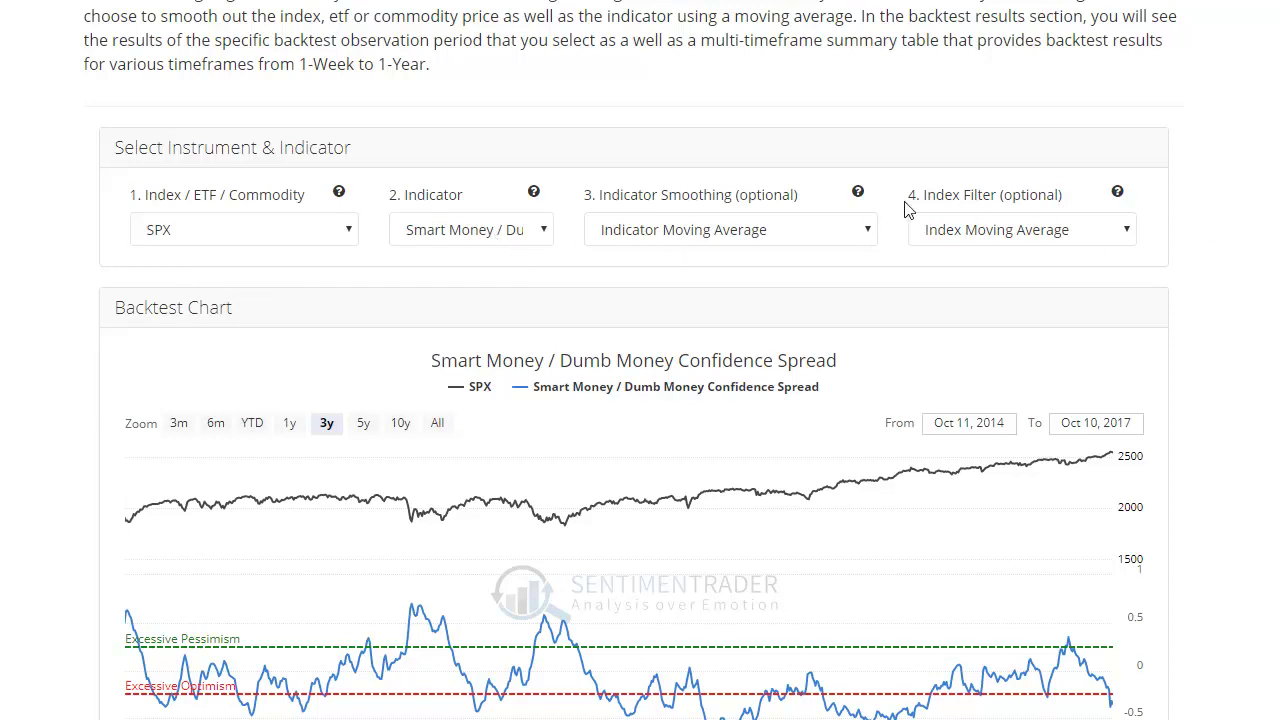
scroll(786, 222, "down", 3)
scroll(760, 200, "up", 3)
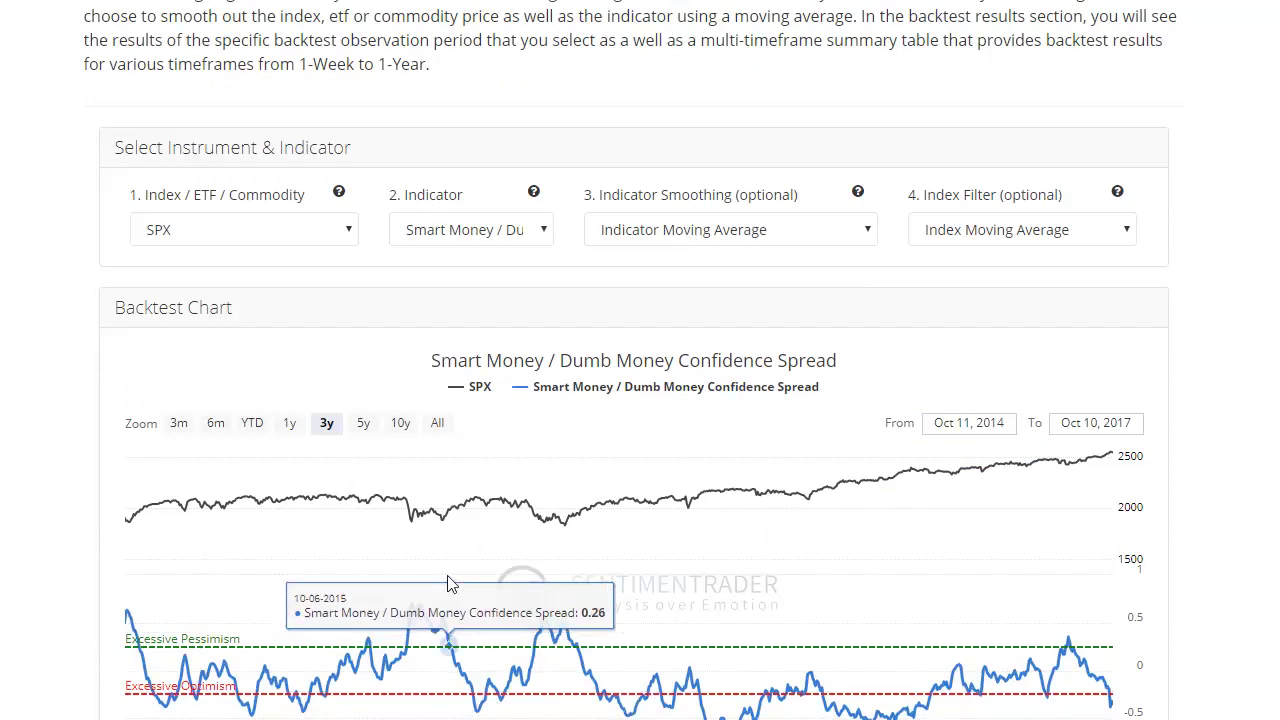
left_click(660, 244)
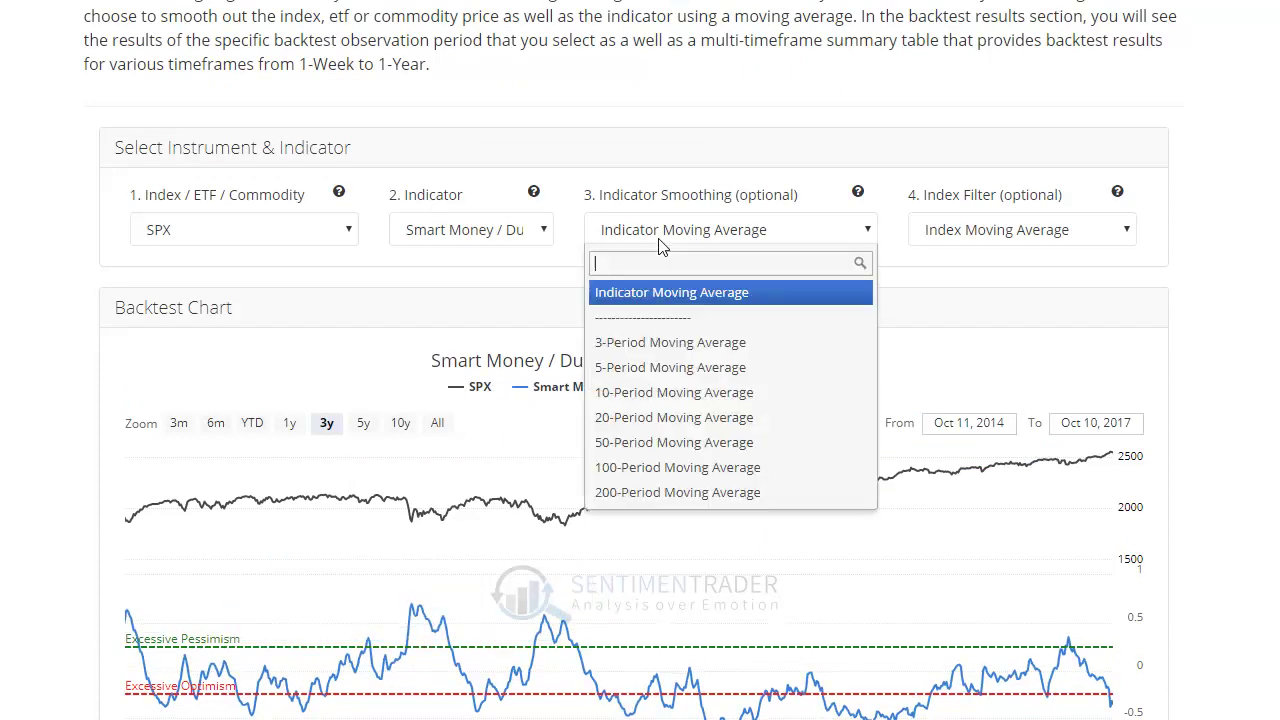
left_click(636, 396)
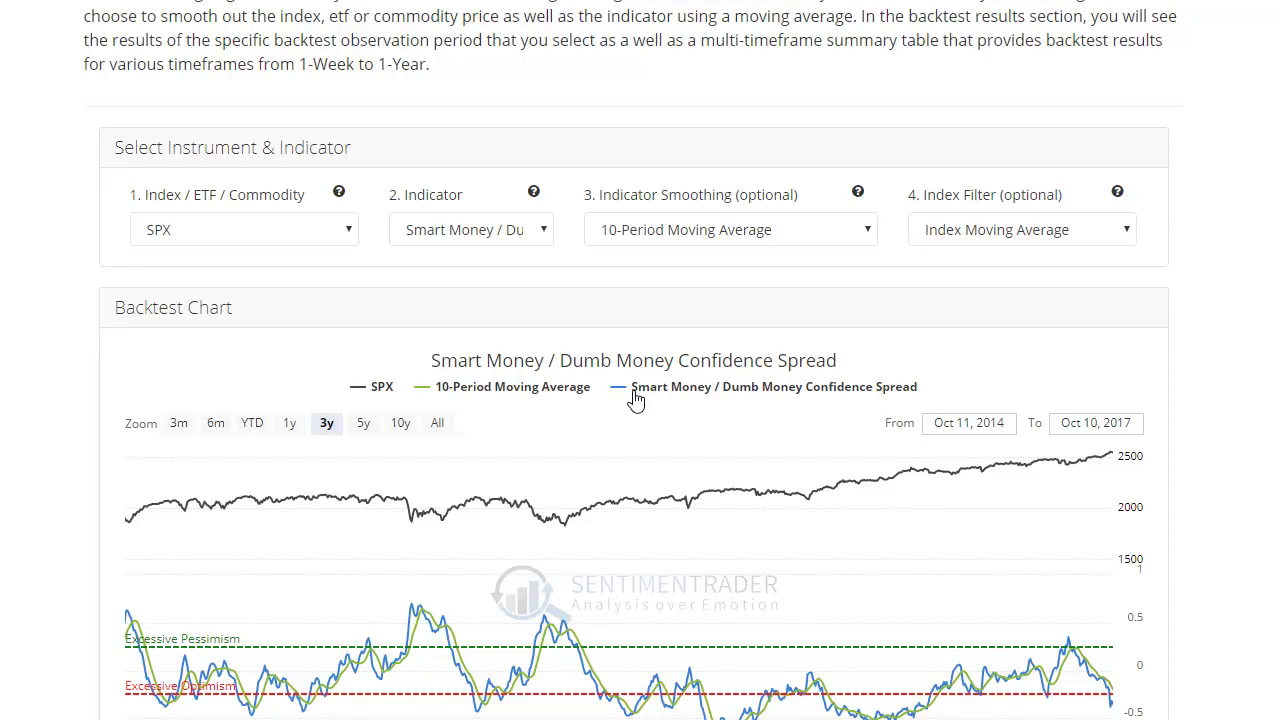
left_click(699, 242)
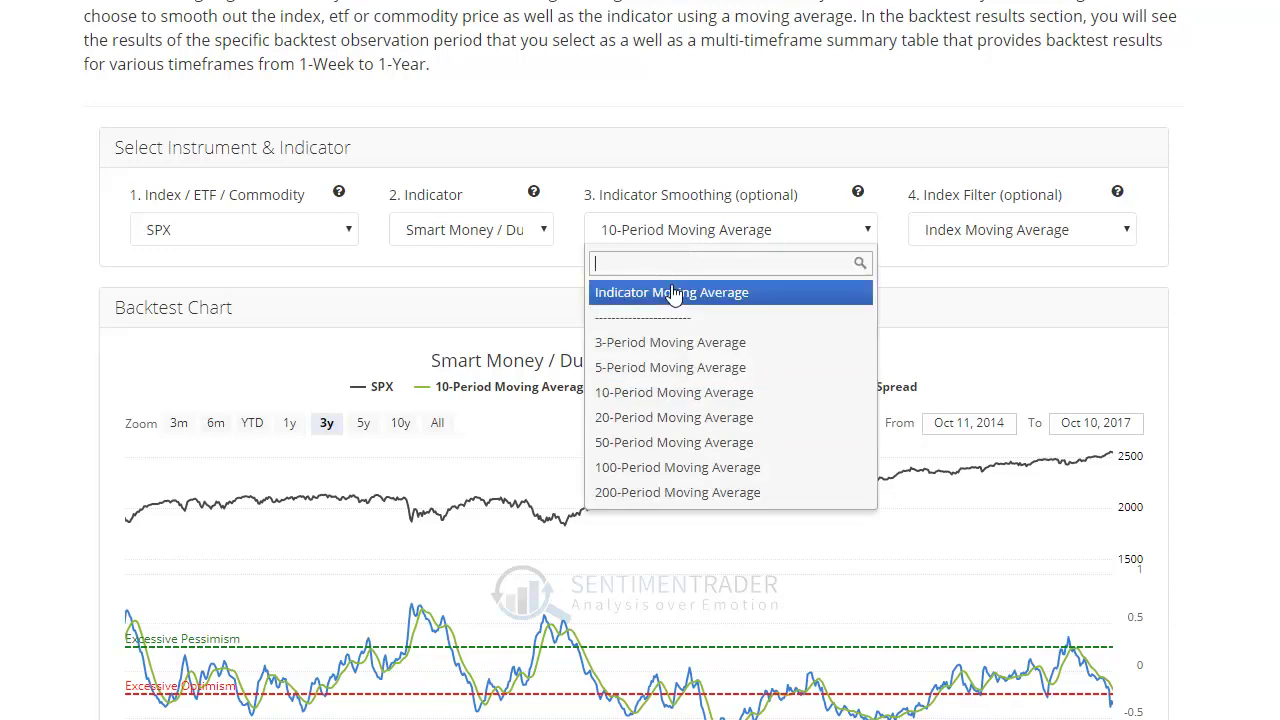
left_click(673, 292)
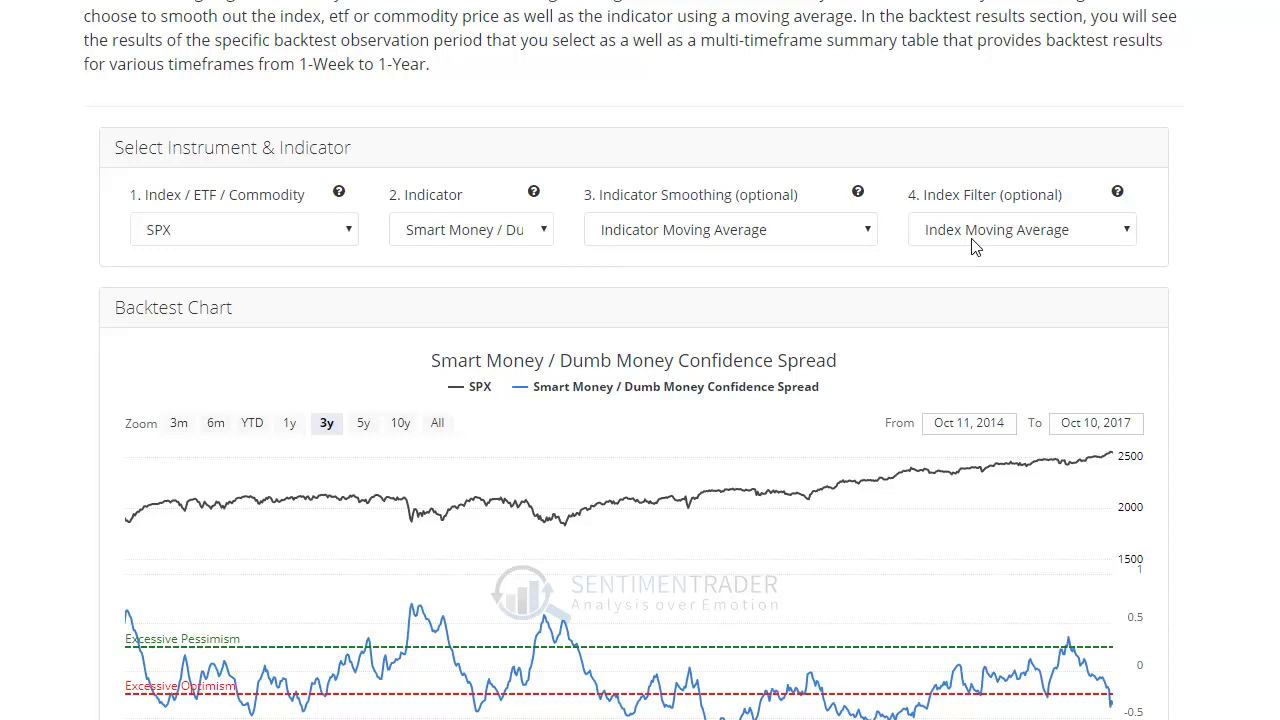
Set the index filter to the 200-Period Moving Average.
left_click(975, 240)
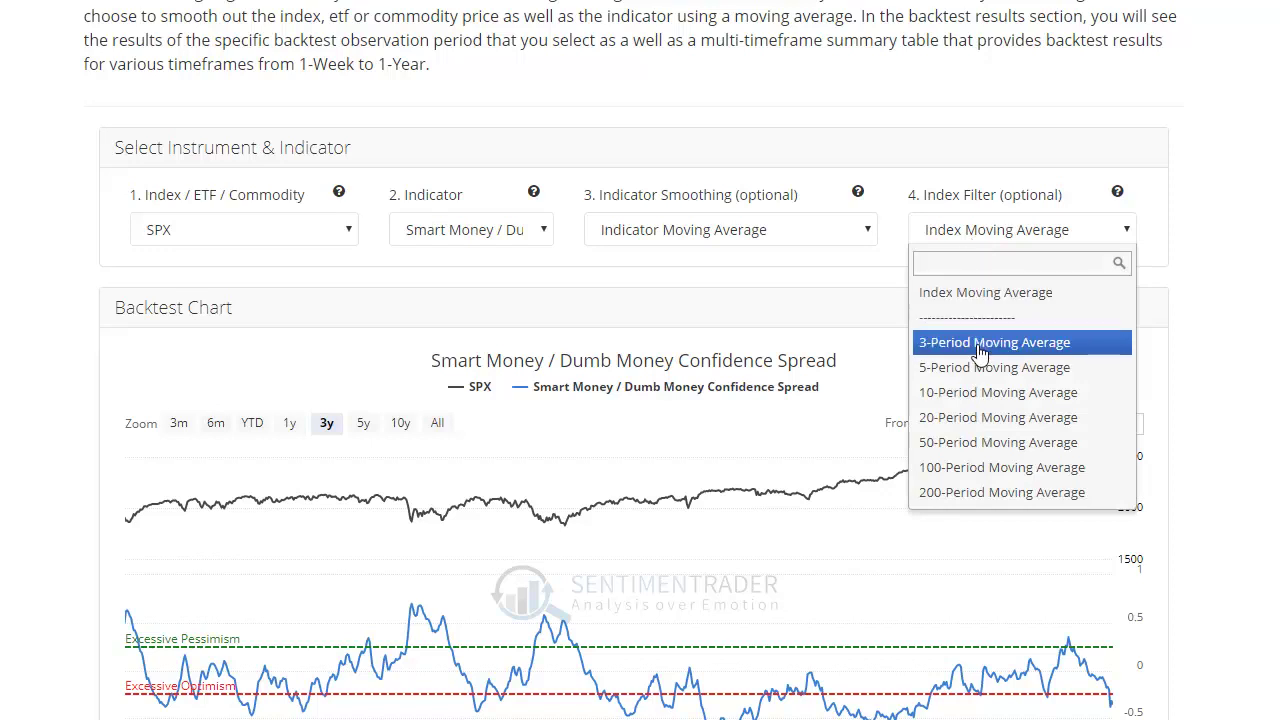
left_click(972, 493)
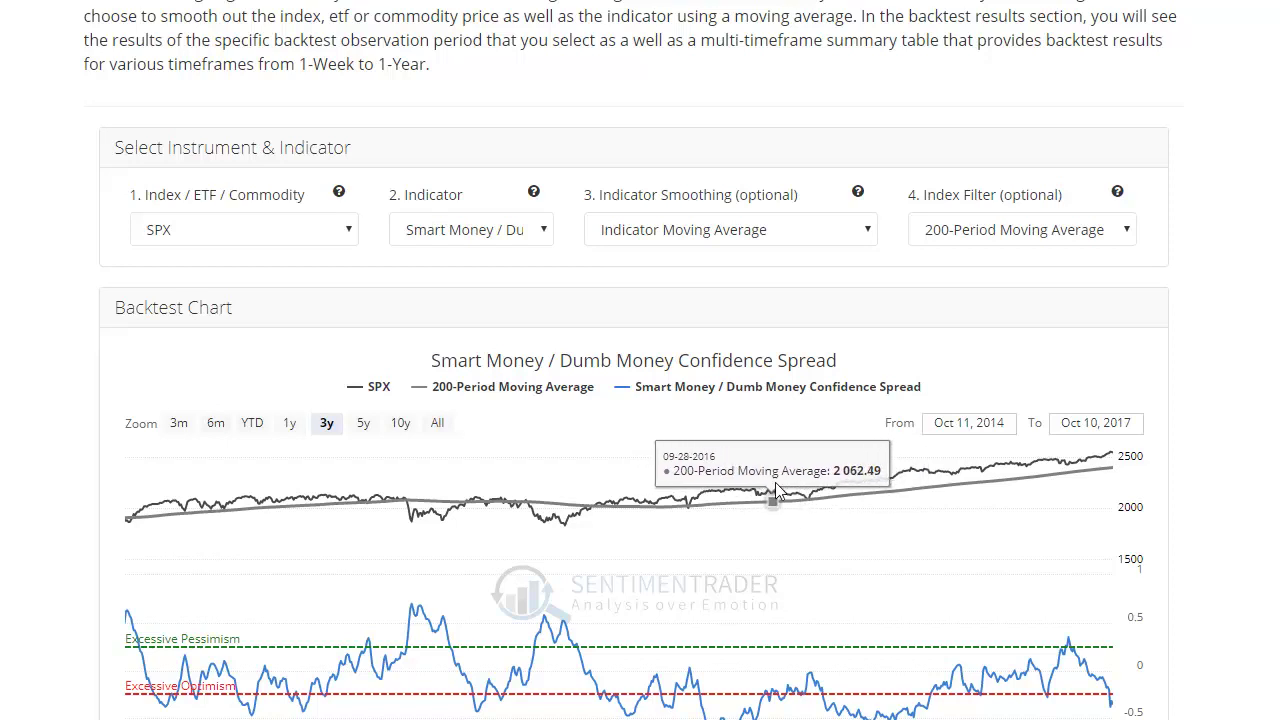
scroll(765, 525, "down", 4)
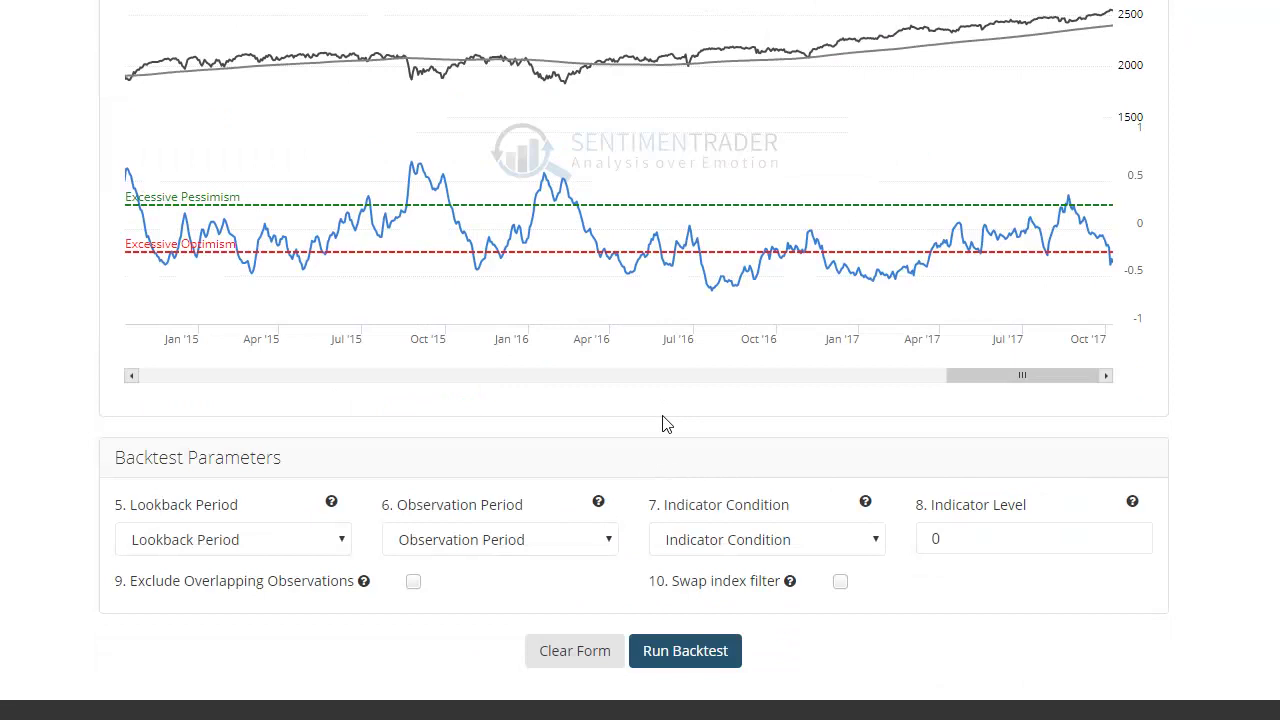
Choose All History for the lookback period and 30 Days for the observation period.
left_click(237, 551)
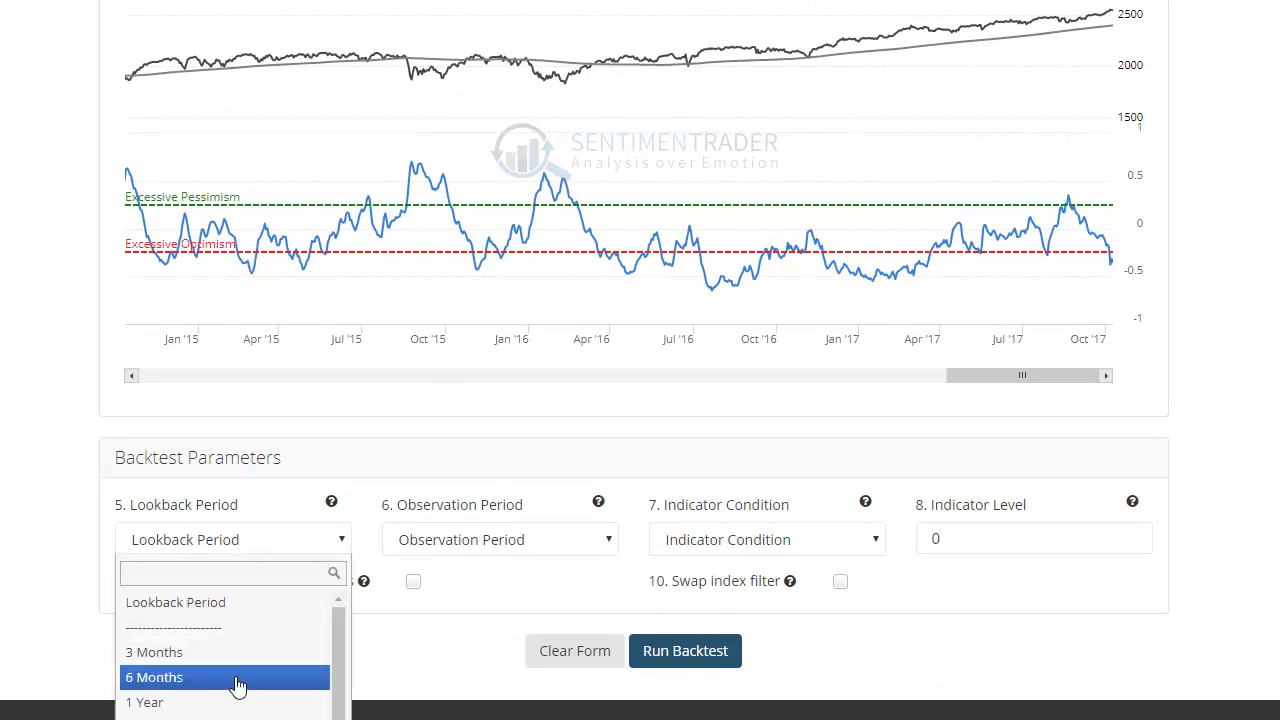
scroll(237, 680, "down", 3)
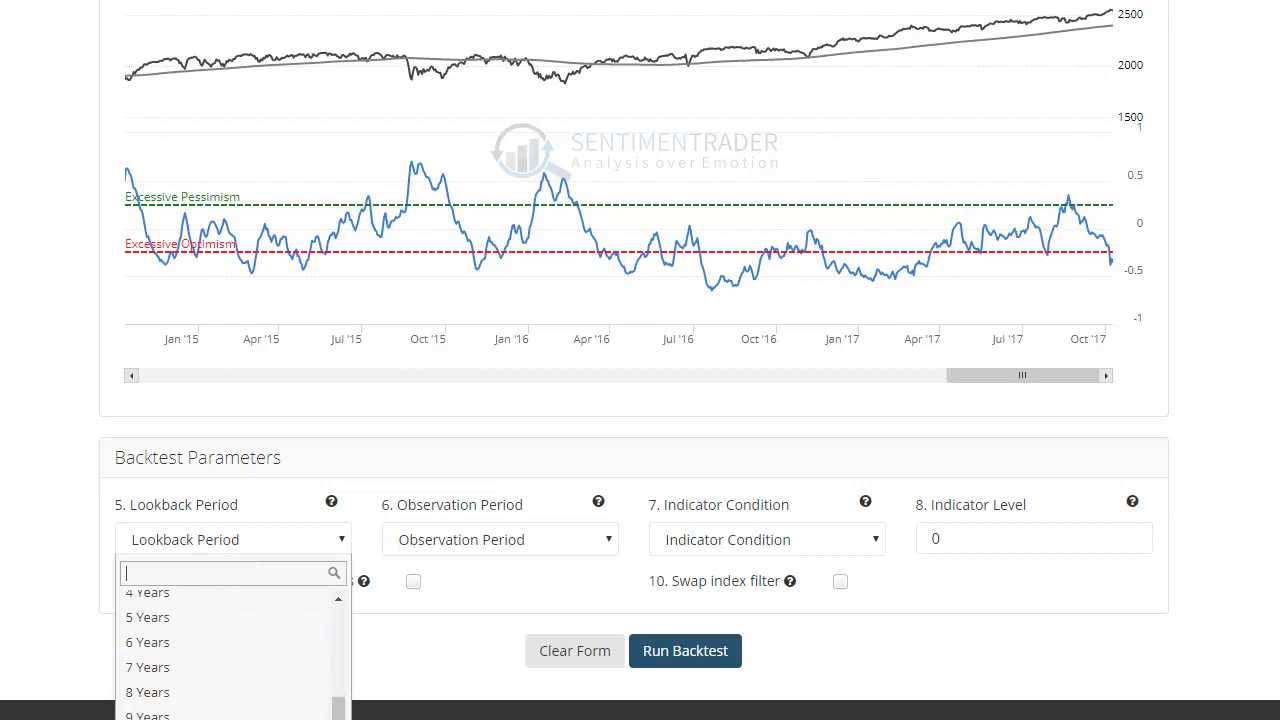
left_click(277, 594)
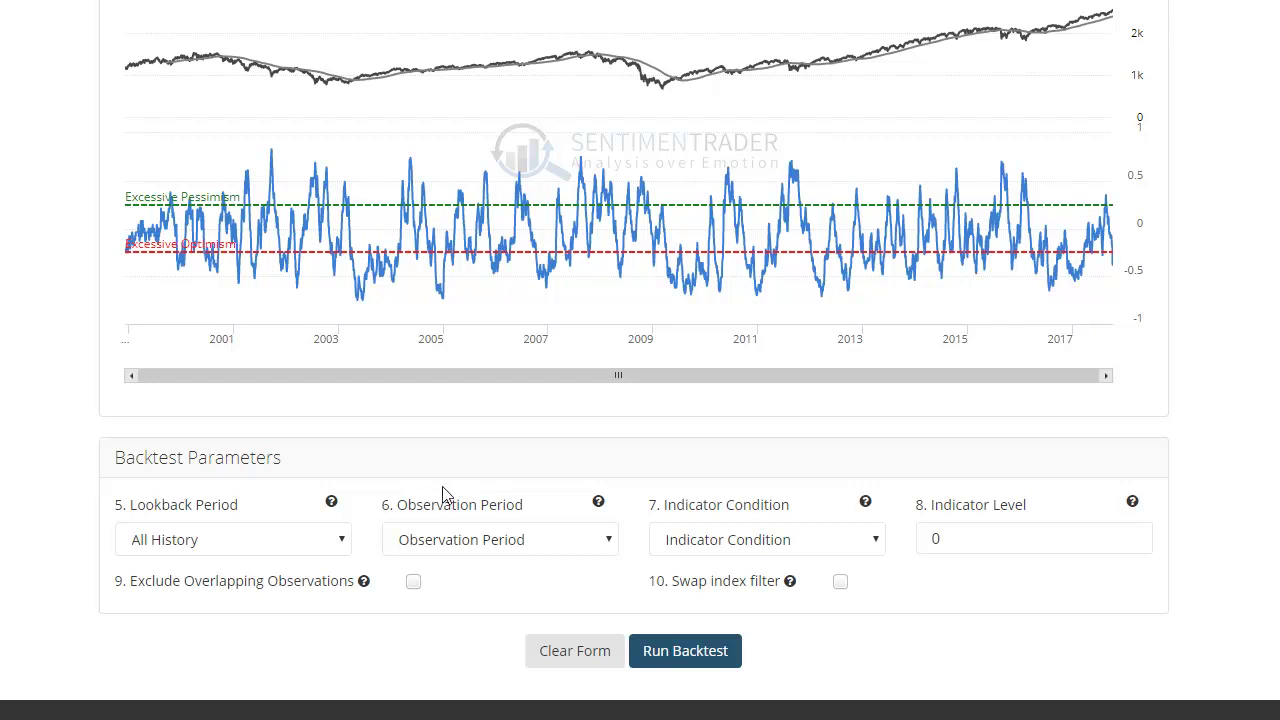
left_click(455, 550)
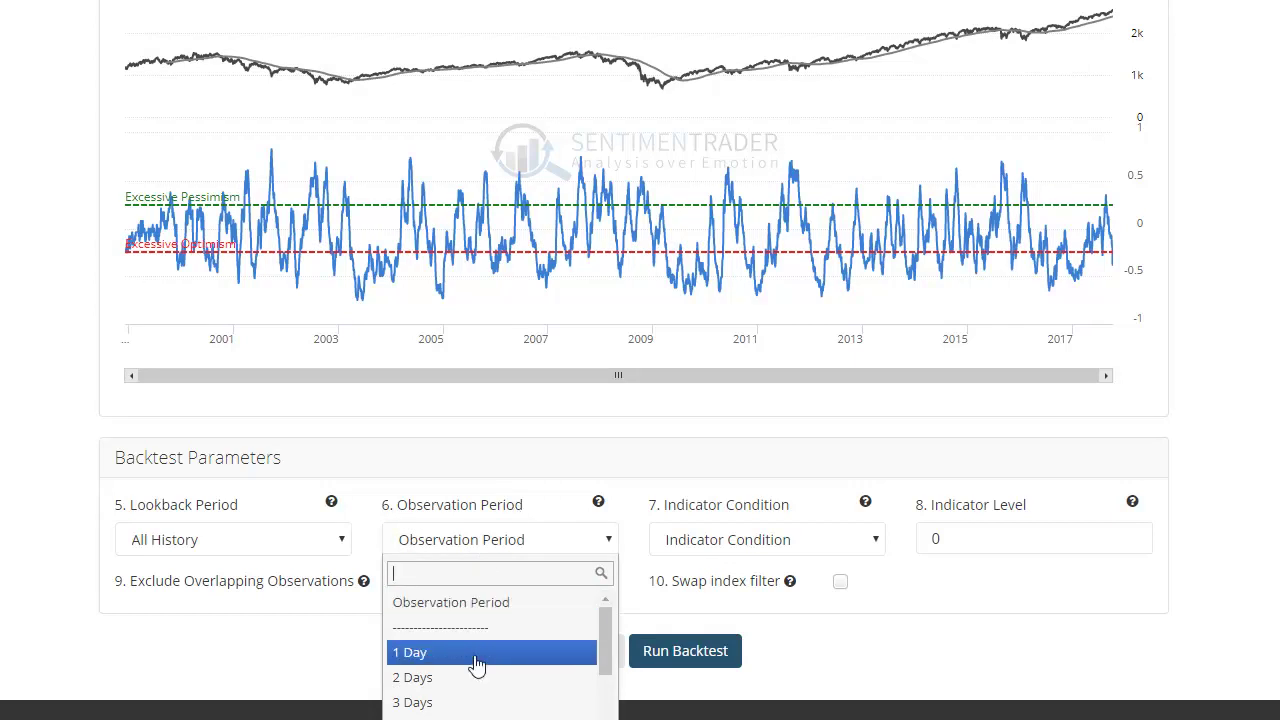
scroll(477, 665, "down", 2)
left_click(460, 712)
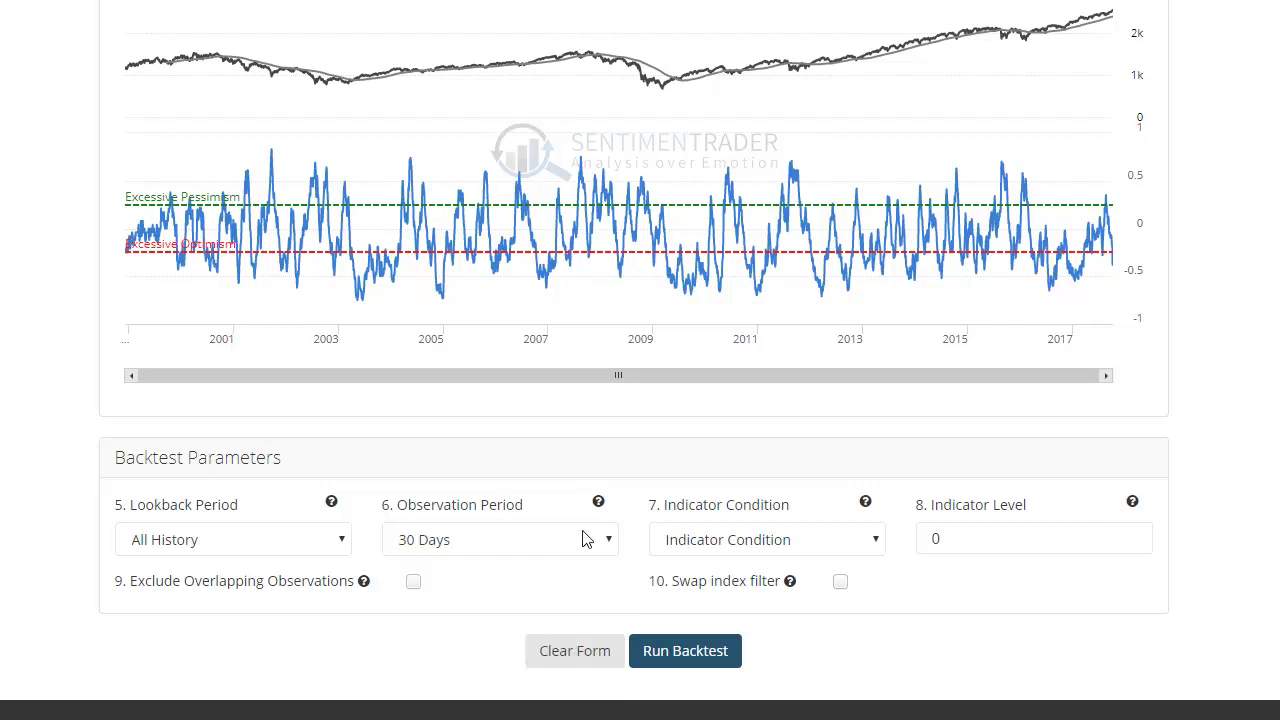
Set the indicator condition to above with an indicator level of 0.4.
left_click(716, 544)
left_click(692, 682)
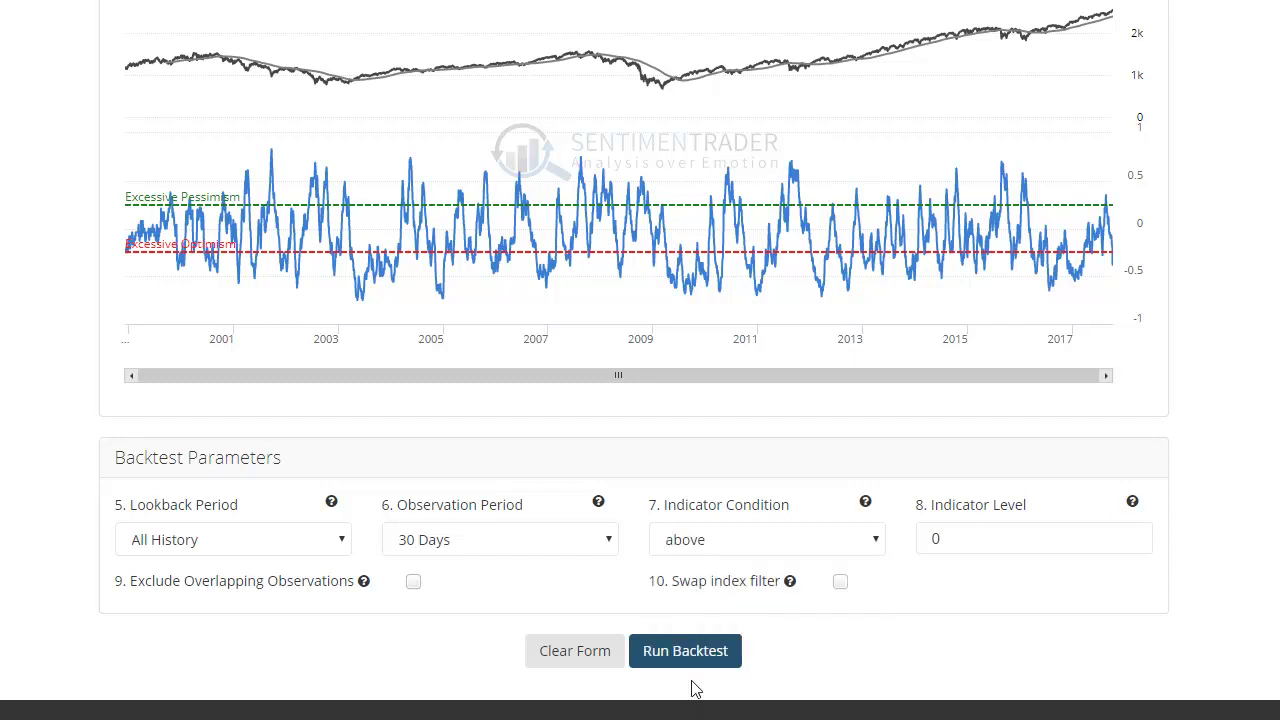
double_click(925, 539)
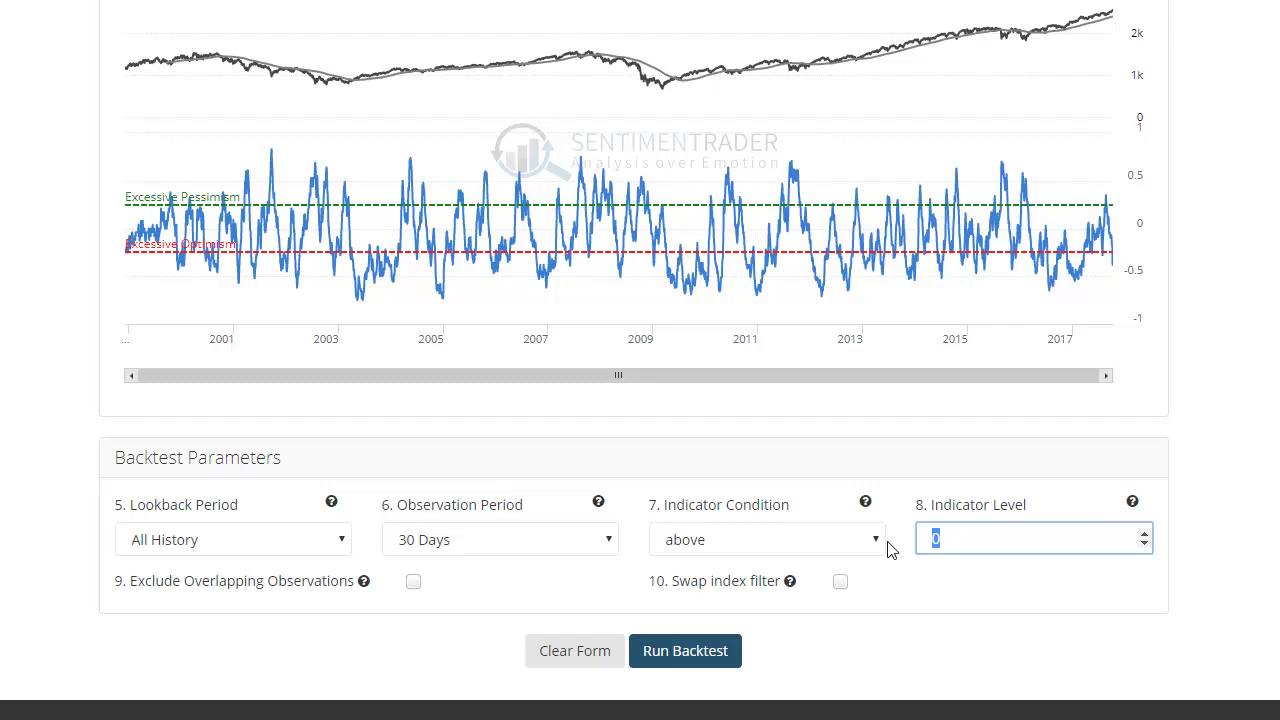
type("0.4")
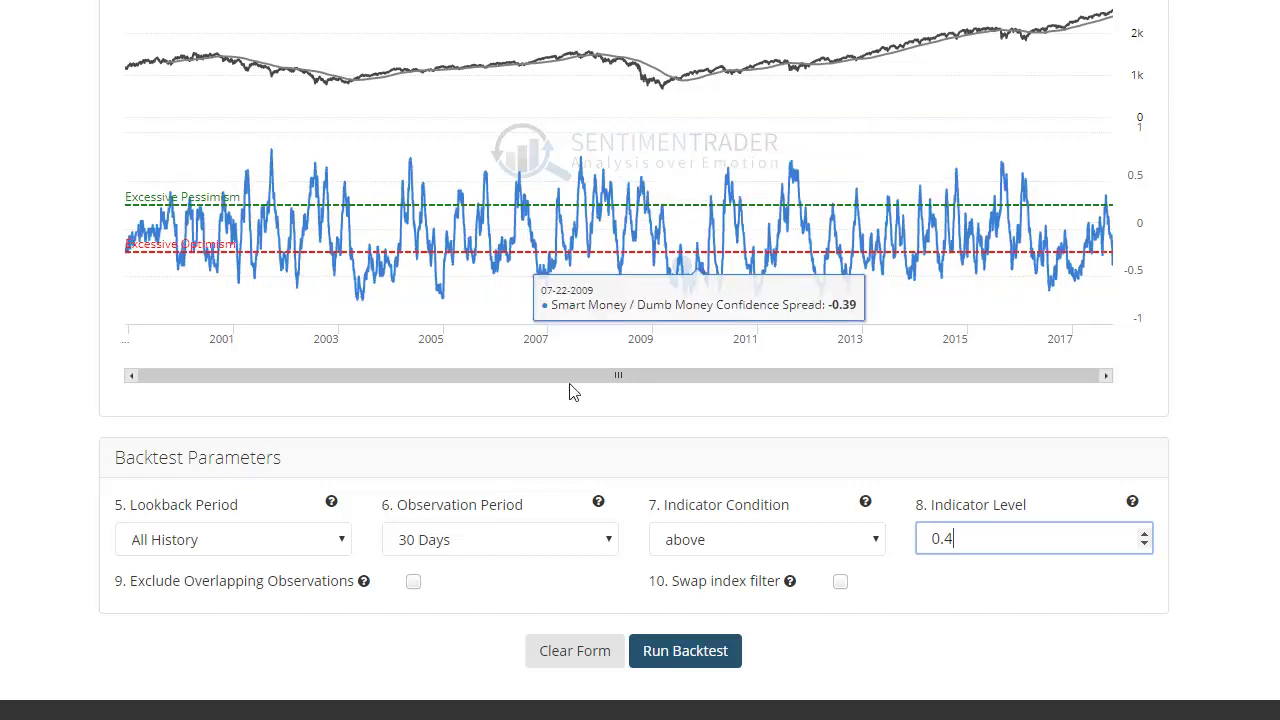
Try the overlap option, 60 Days and the filter swap, ending at 30 Days with both unchecked.
left_click(414, 583)
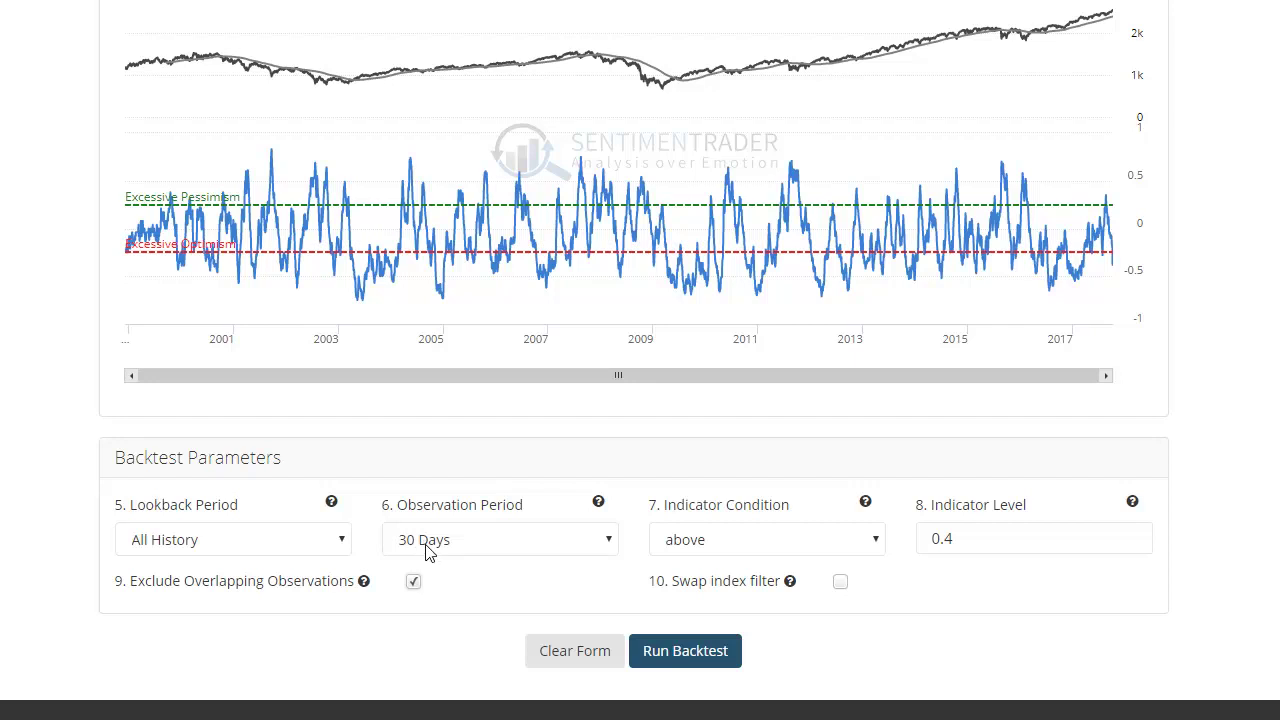
left_click(427, 552)
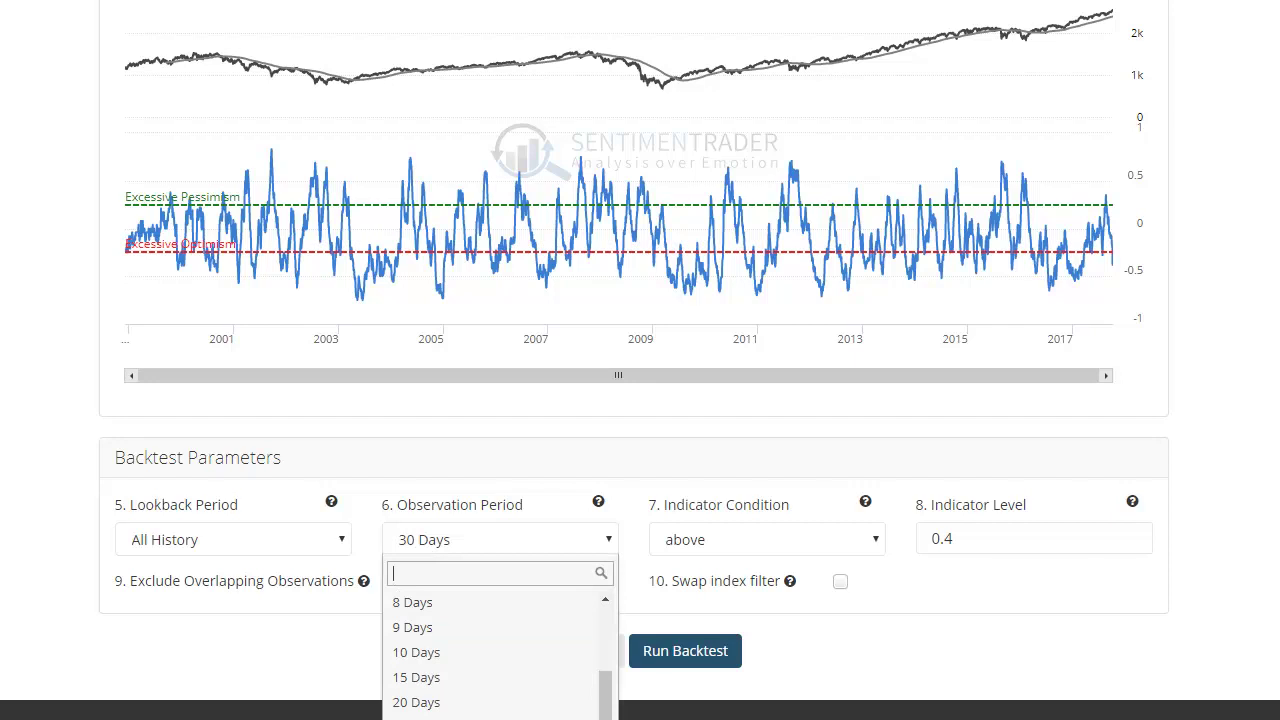
left_click(457, 634)
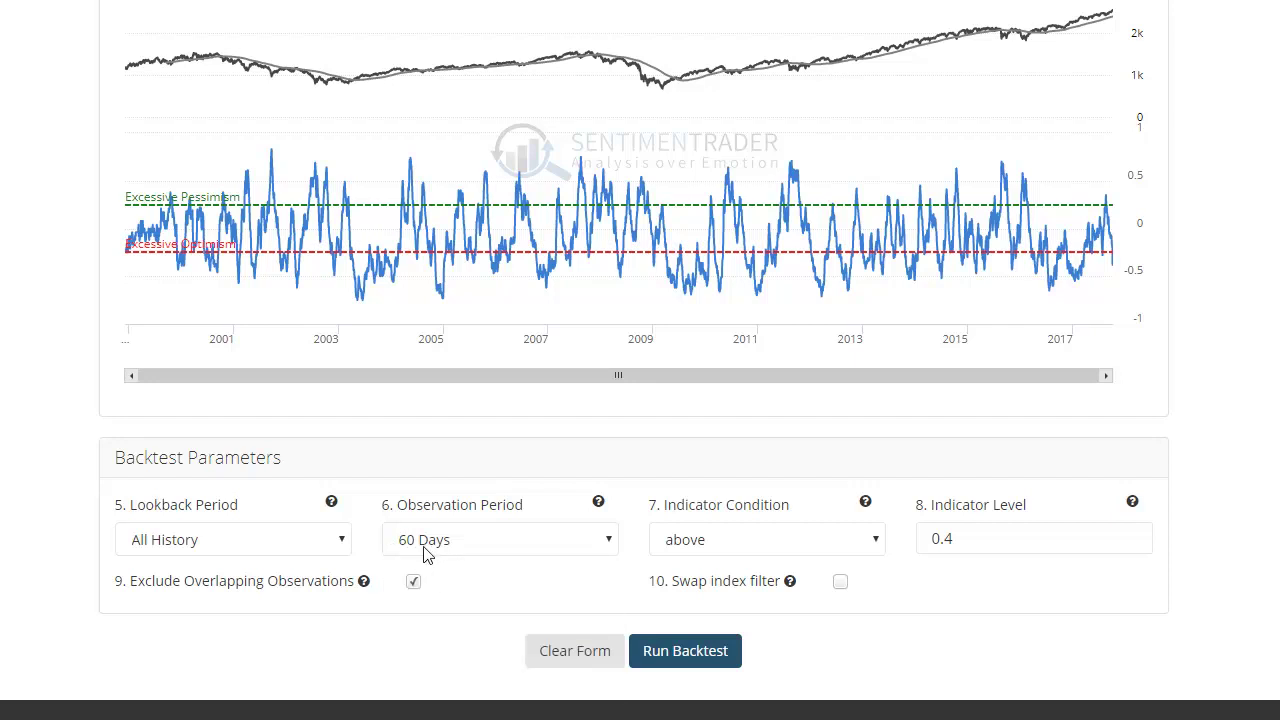
left_click(427, 552)
left_click(420, 653)
left_click(413, 582)
left_click(840, 585)
left_click(840, 582)
left_click(699, 657)
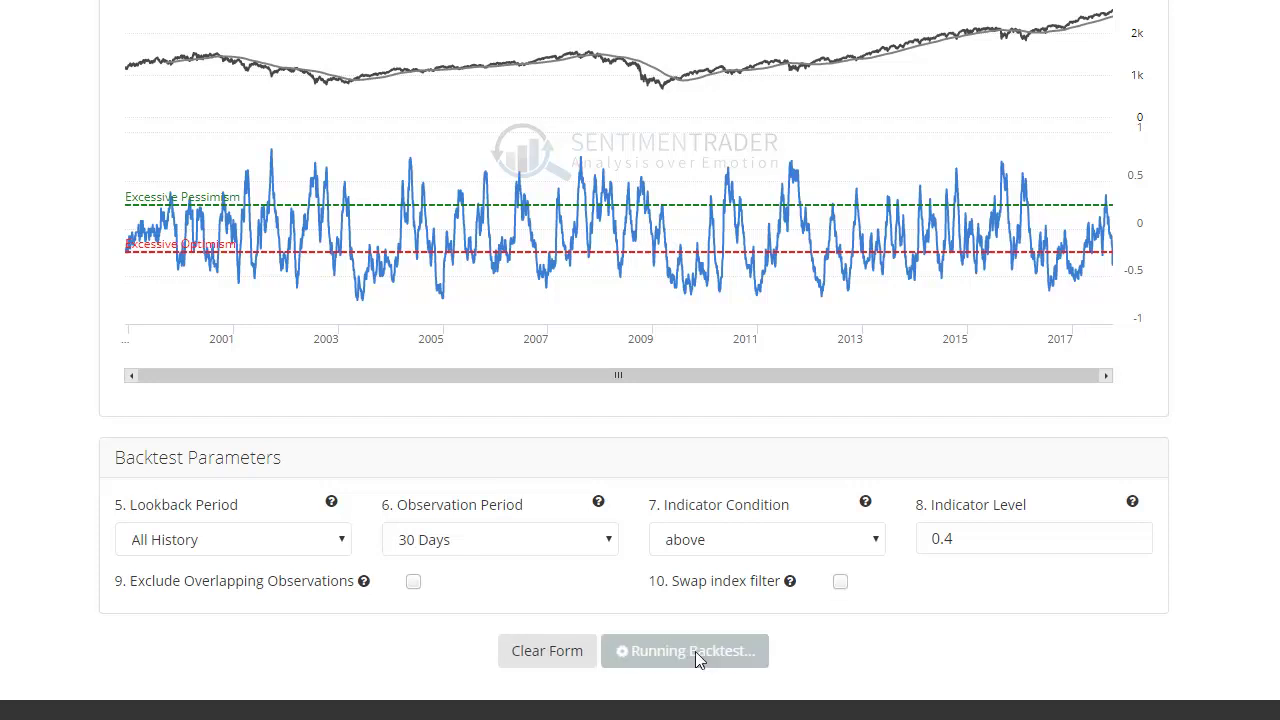
scroll(699, 660, "down", 5)
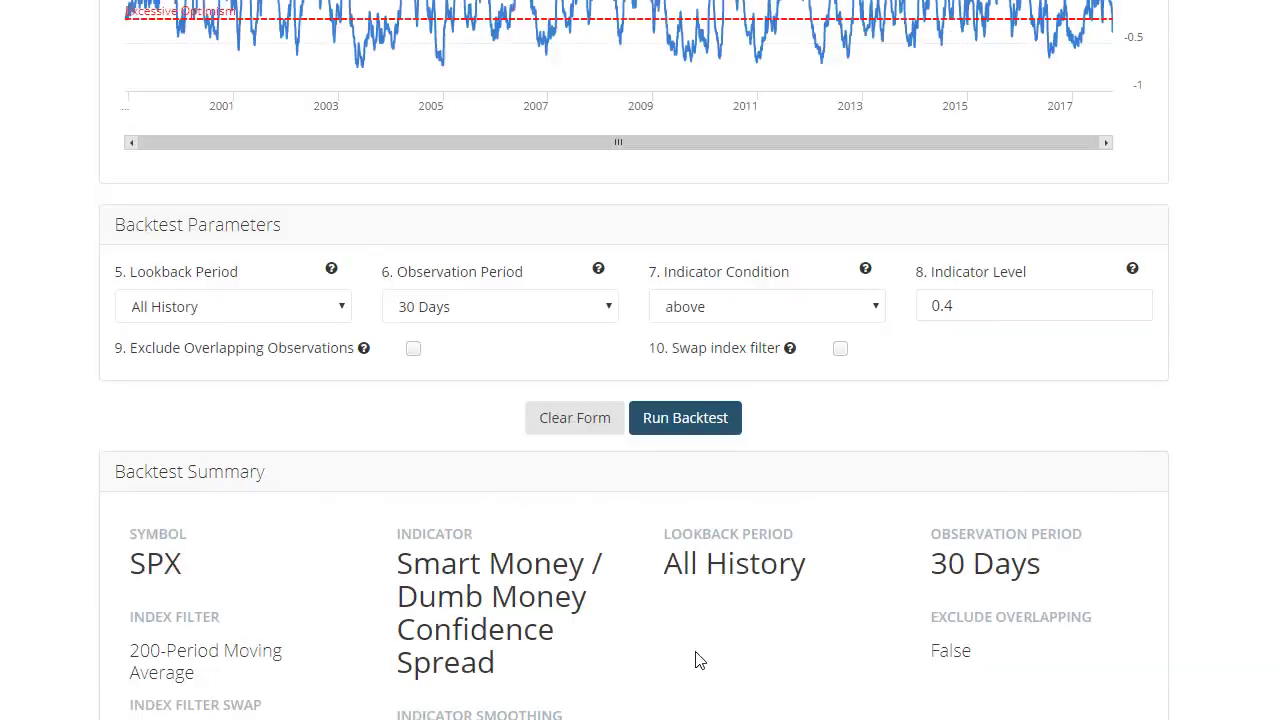
scroll(699, 660, "down", 3)
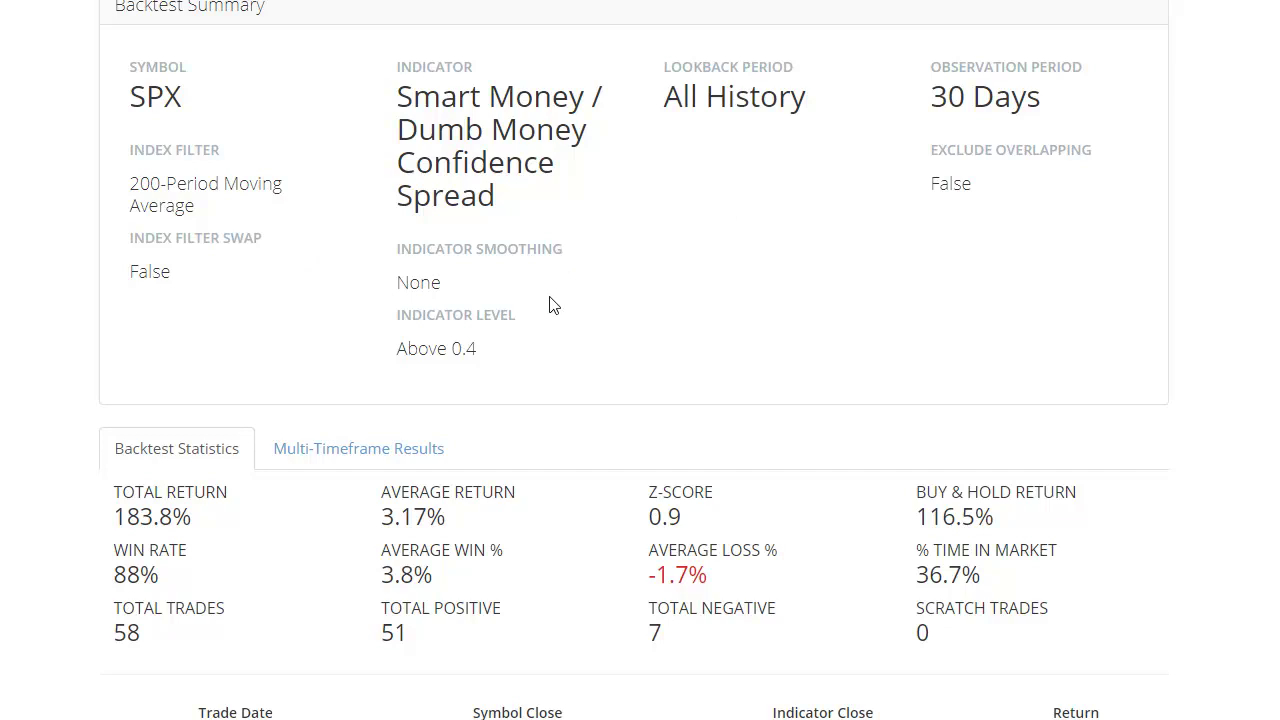
scroll(491, 558, "down", 3)
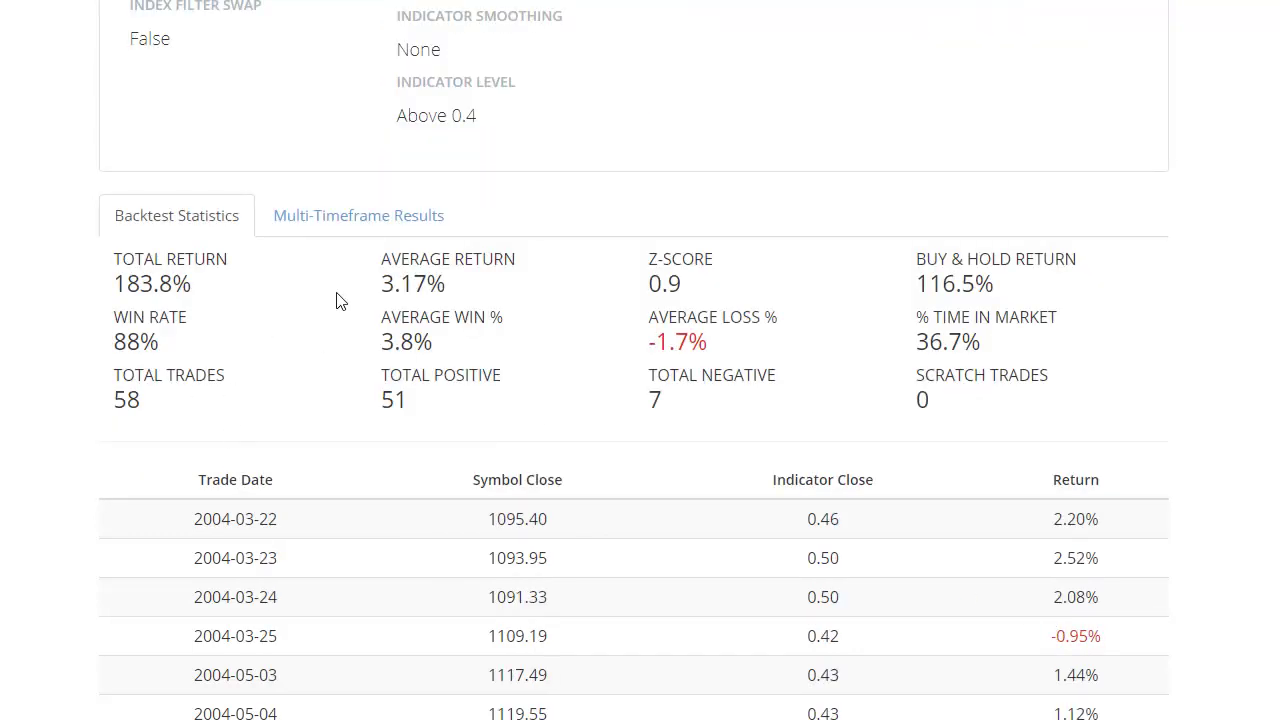
left_click_drag(371, 282, 448, 296)
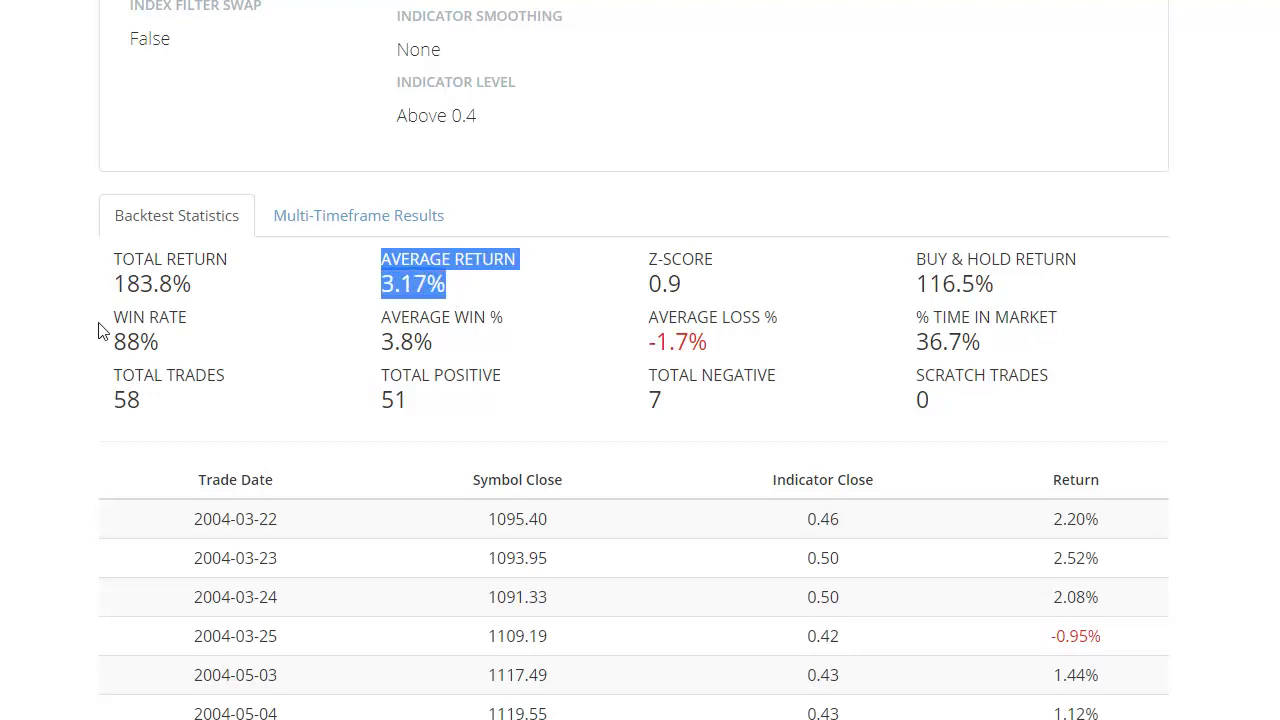
left_click_drag(98, 318, 173, 356)
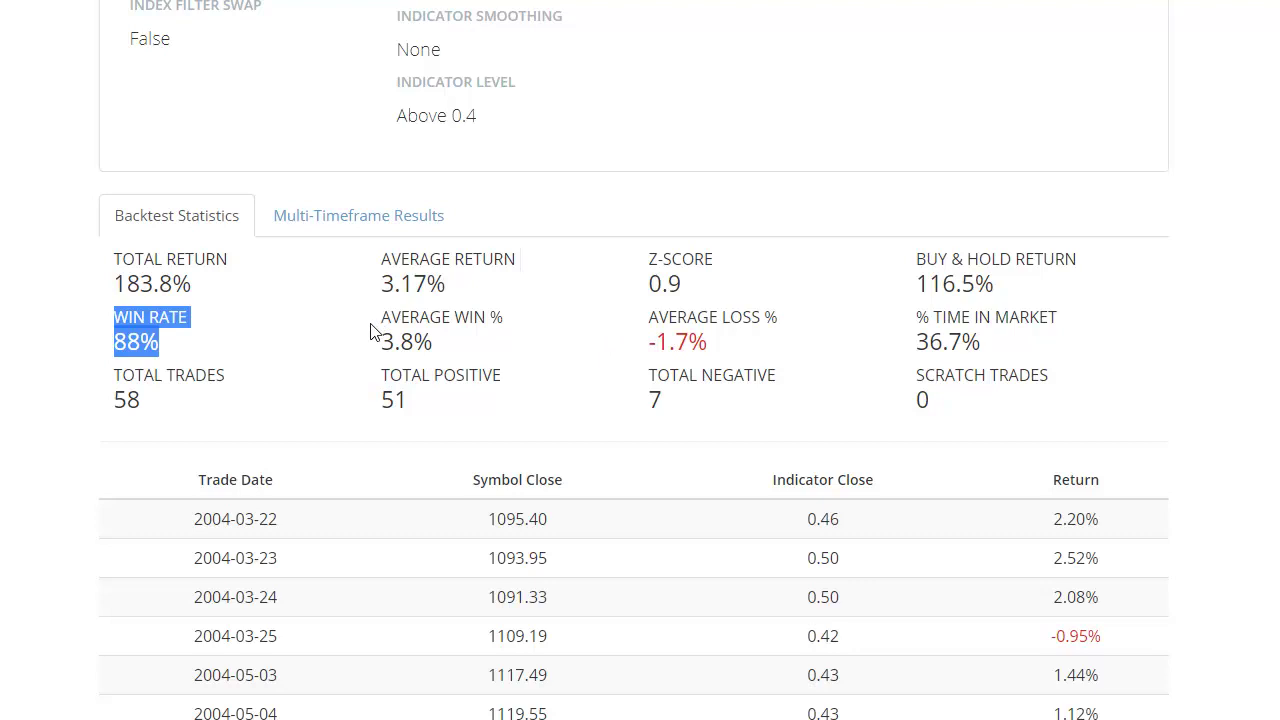
left_click_drag(376, 318, 418, 348)
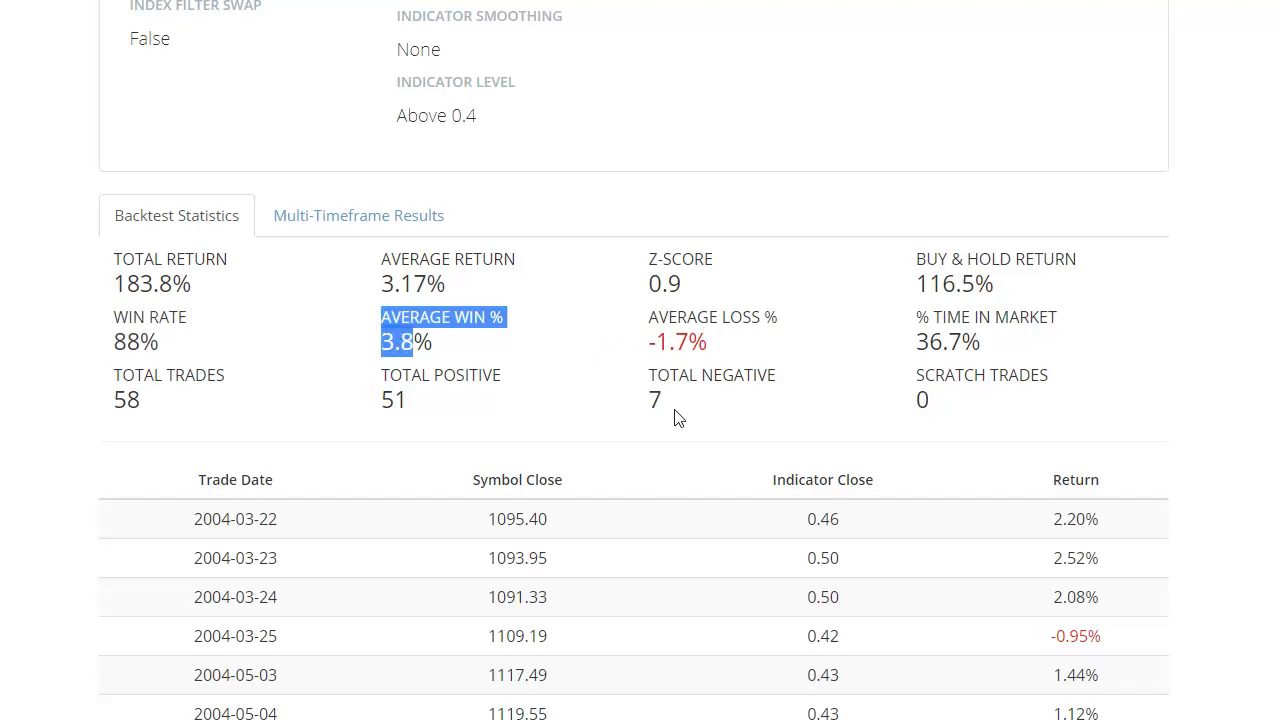
left_click(918, 322)
left_click_drag(918, 322, 968, 350)
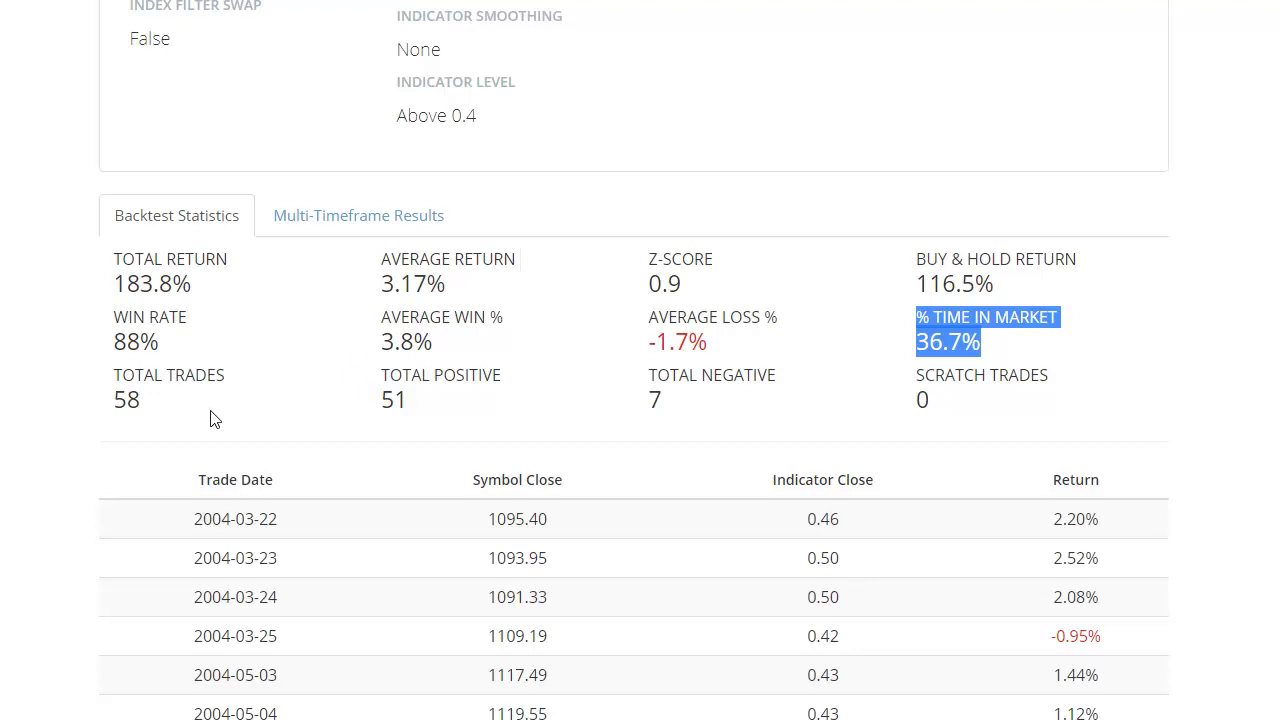
scroll(210, 418, "up", 2)
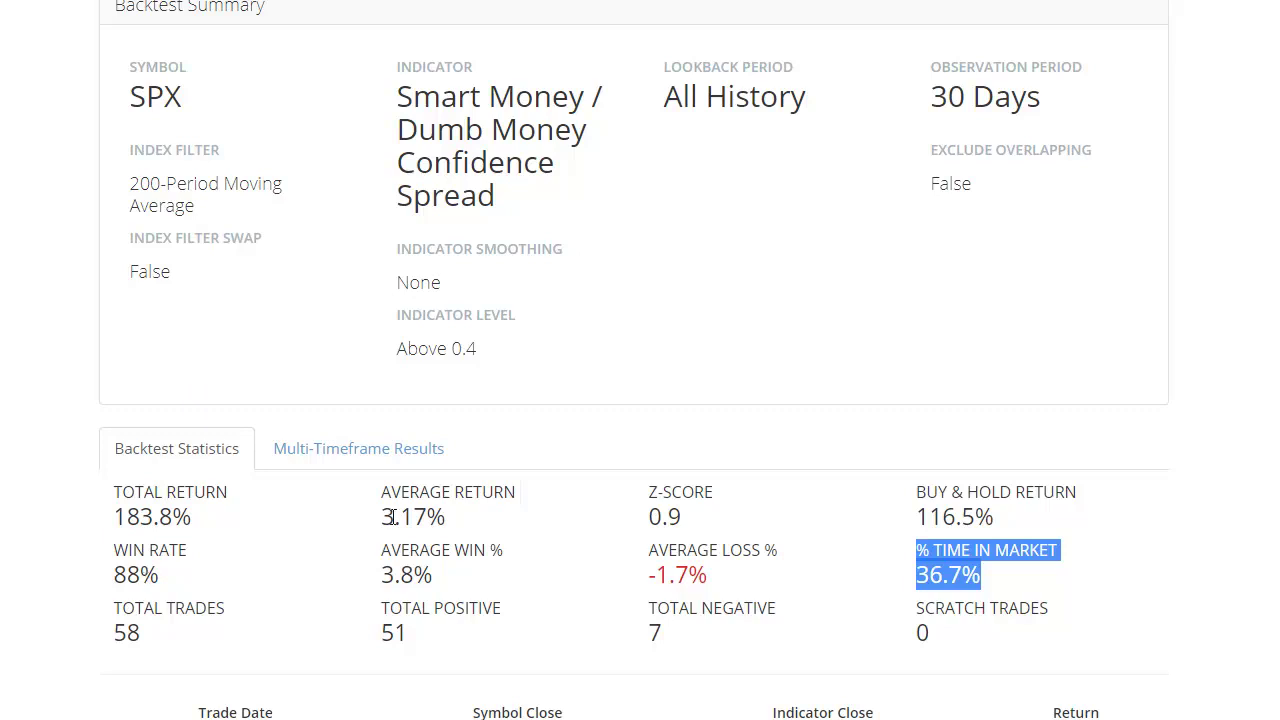
Show the Multi-Timeframe Results table for the above-0.4 backtest.
left_click(343, 461)
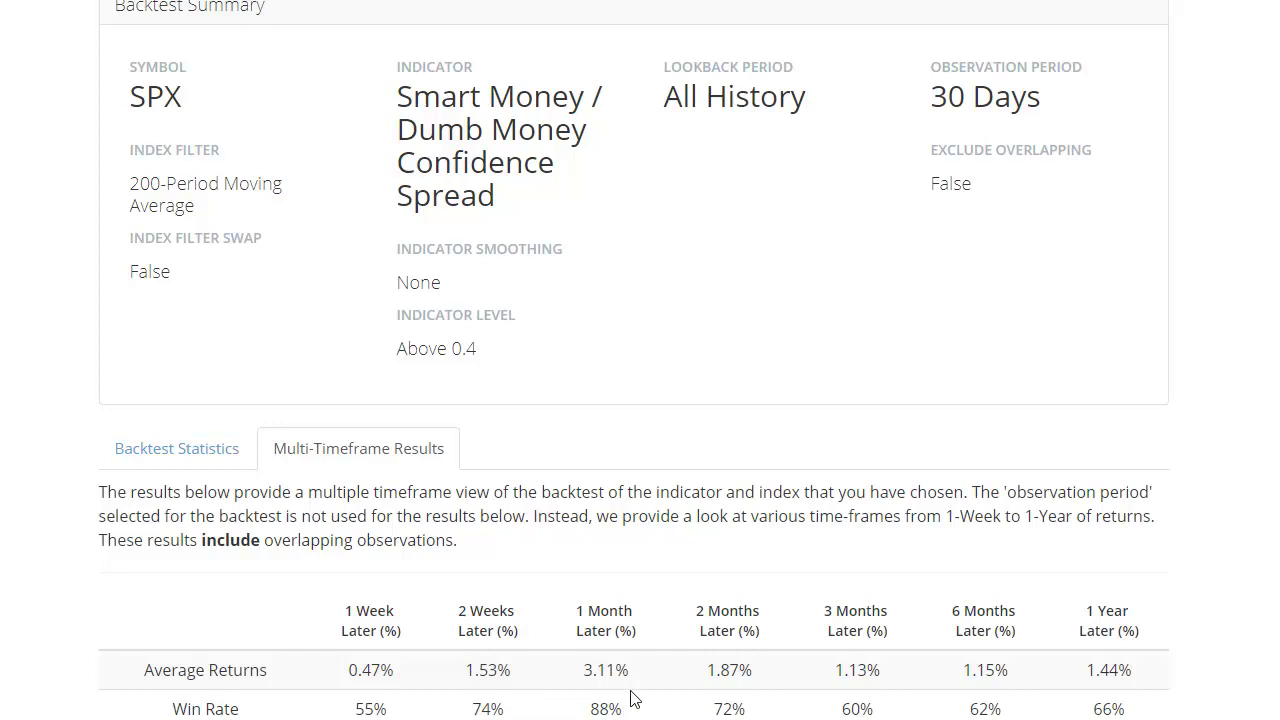
Tick '10. Swap index filter', rerun the backtest and view its results.
scroll(631, 700, "up", 5)
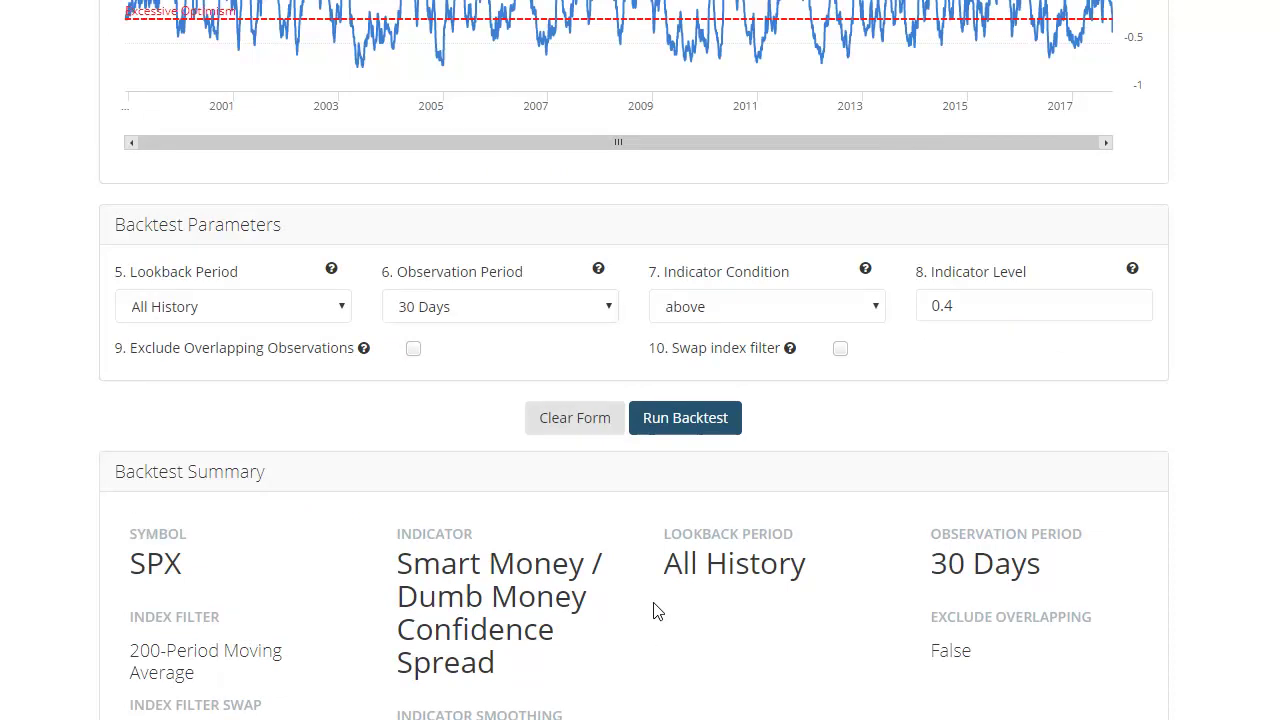
scroll(686, 509, "up", 5)
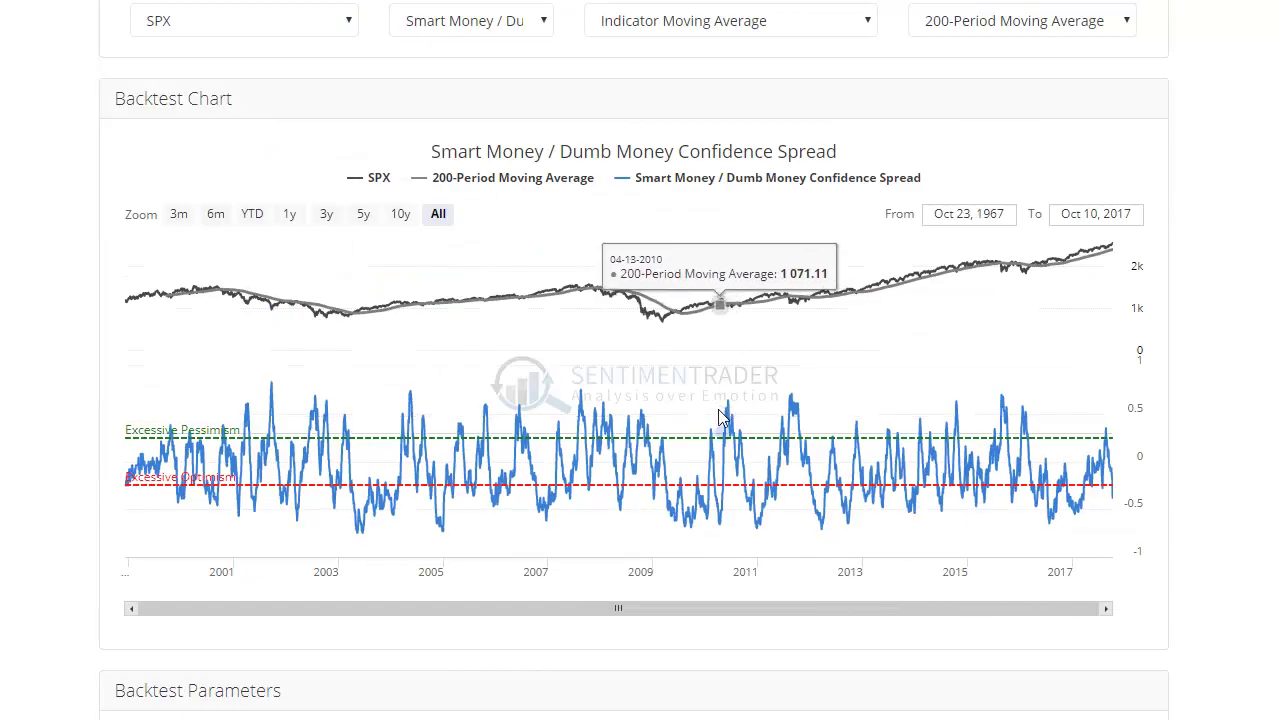
scroll(722, 418, "down", 5)
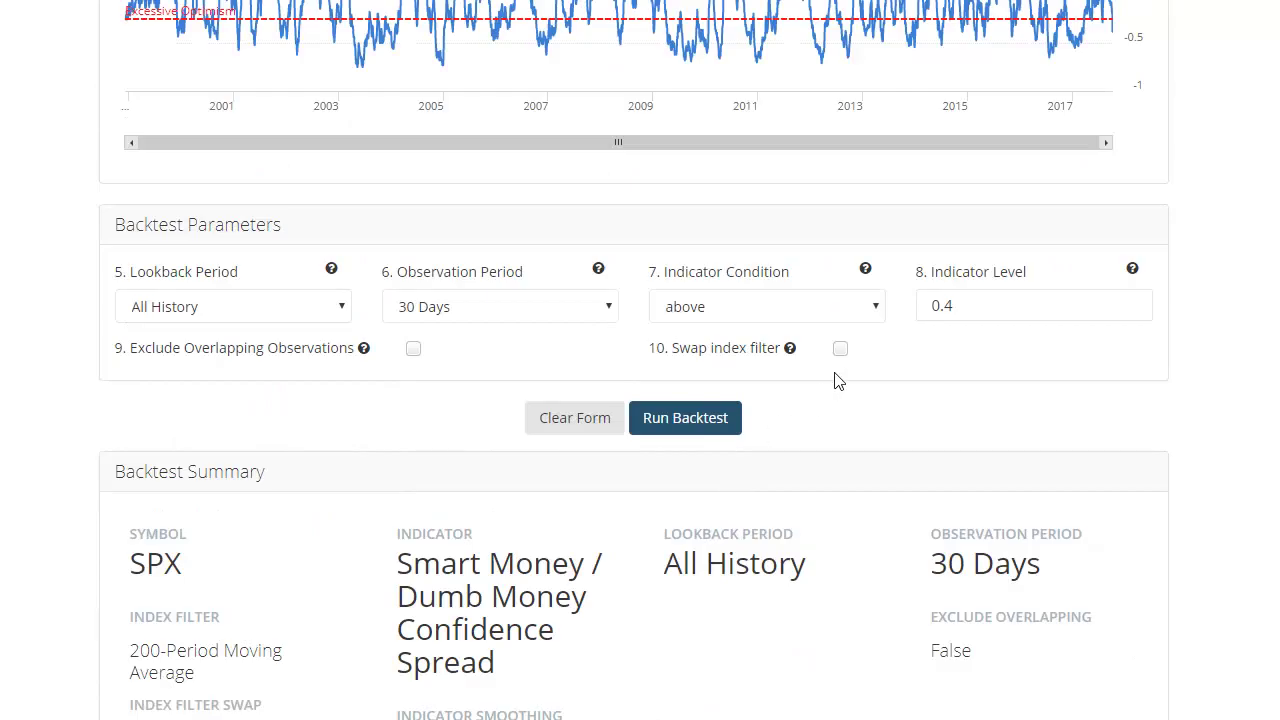
left_click(840, 350)
left_click(688, 420)
scroll(690, 425, "up", 2)
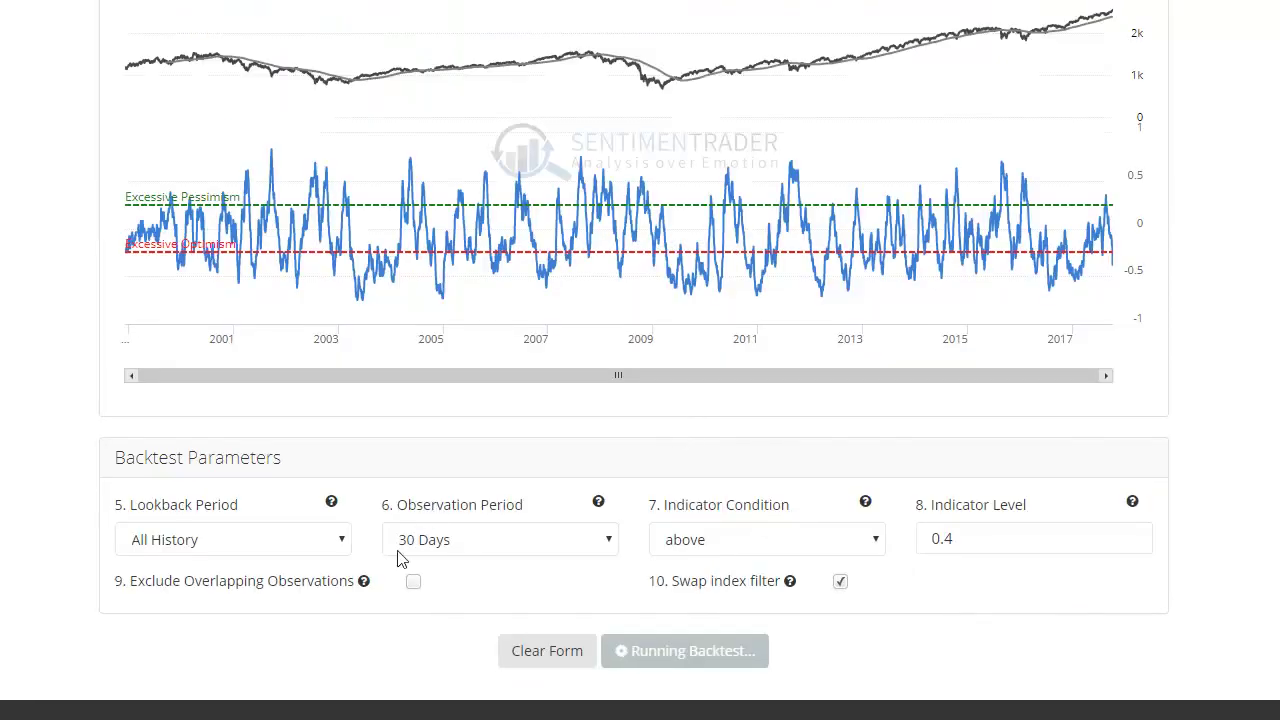
scroll(400, 555, "down", 7)
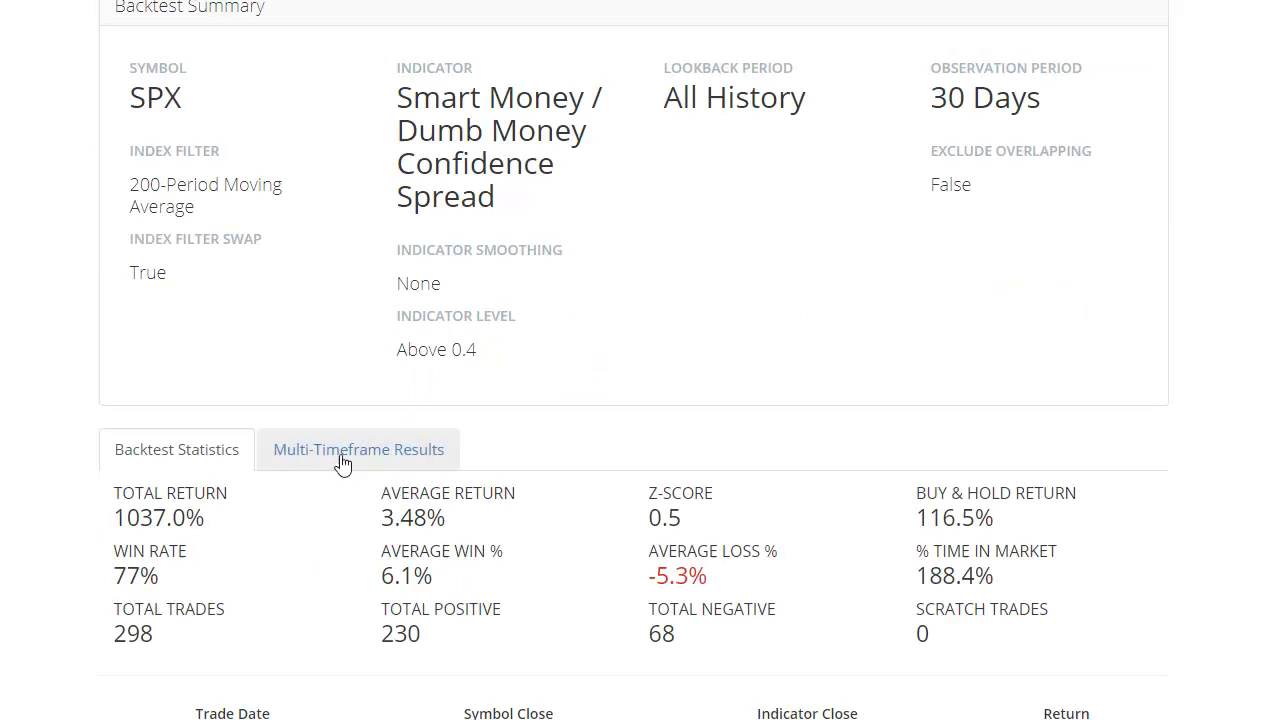
Show the swapped-filter backtest's Multi-Timeframe Results, then return to the parameters form.
left_click(420, 452)
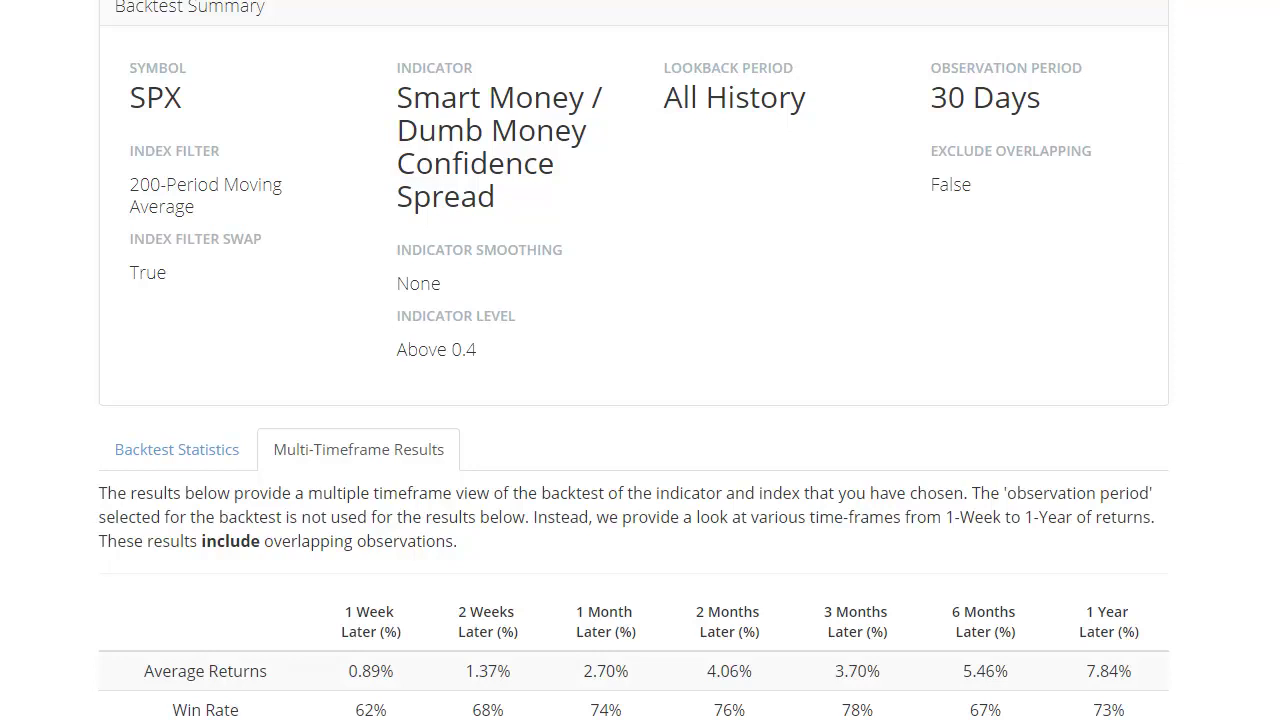
scroll(674, 636, "up", 5)
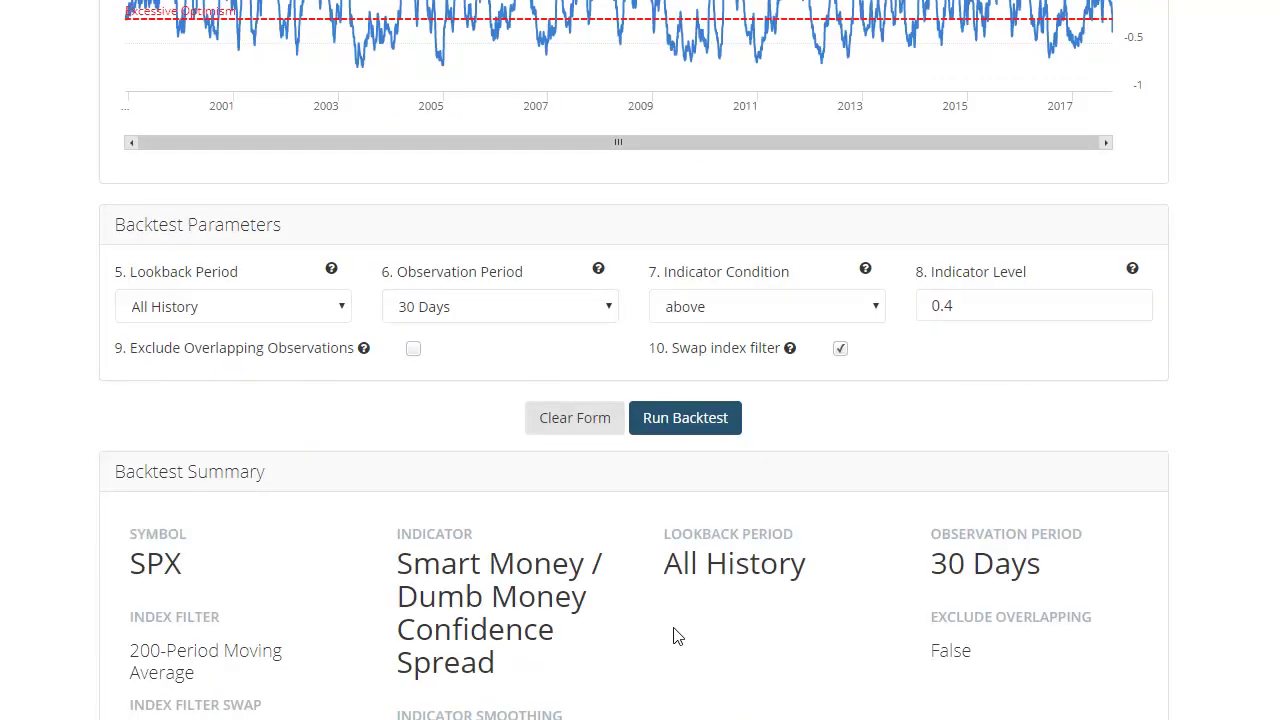
Change the condition to below with an indicator level of -0.4 and run the backtest.
scroll(675, 632, "up", 2)
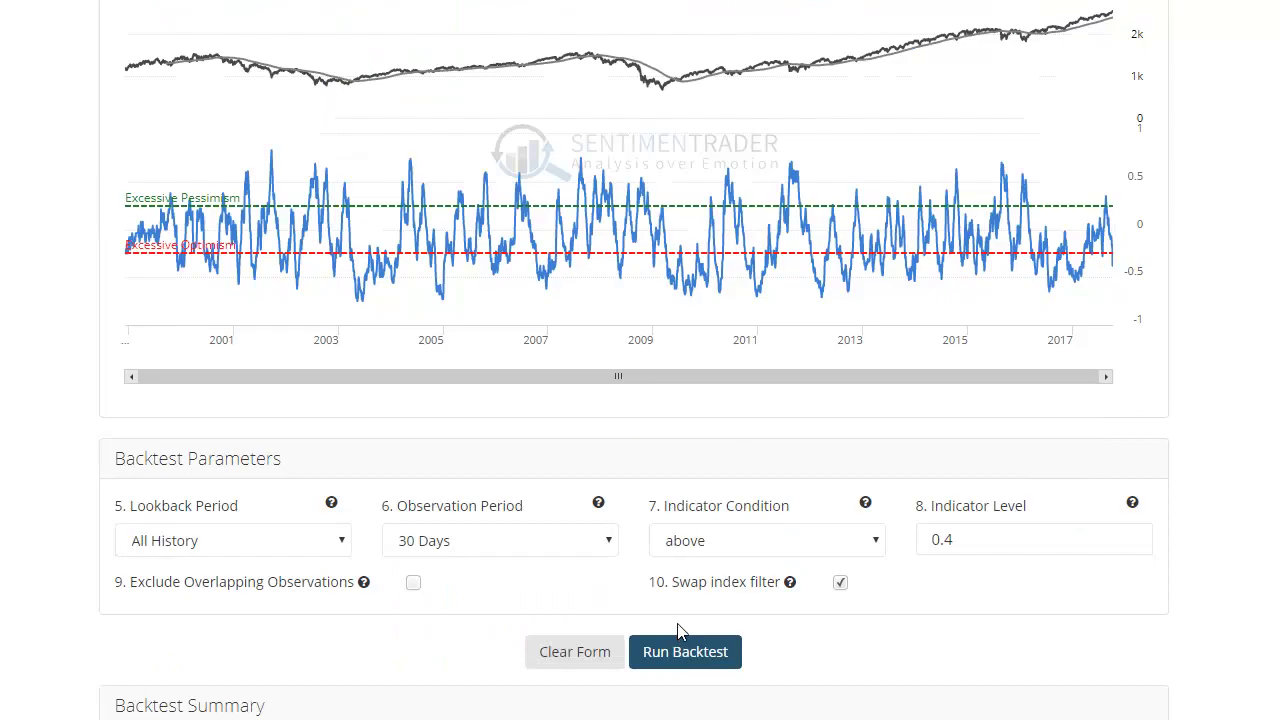
left_click(876, 545)
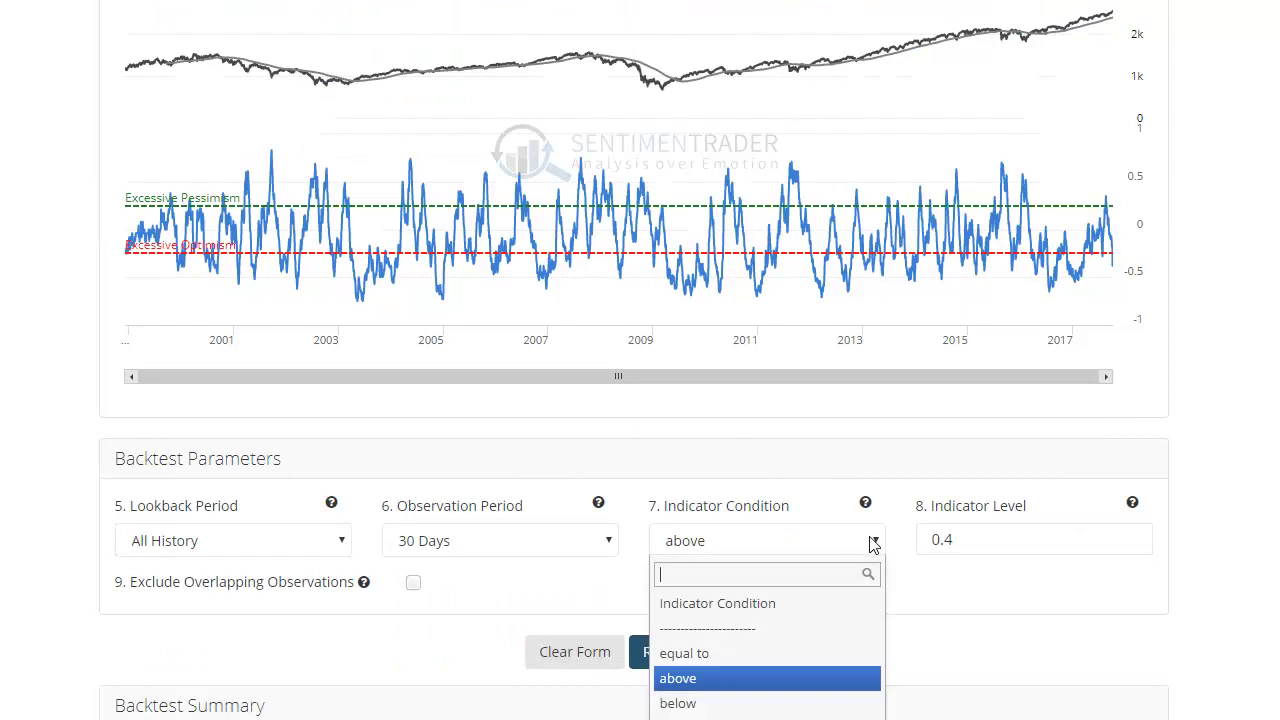
left_click(737, 705)
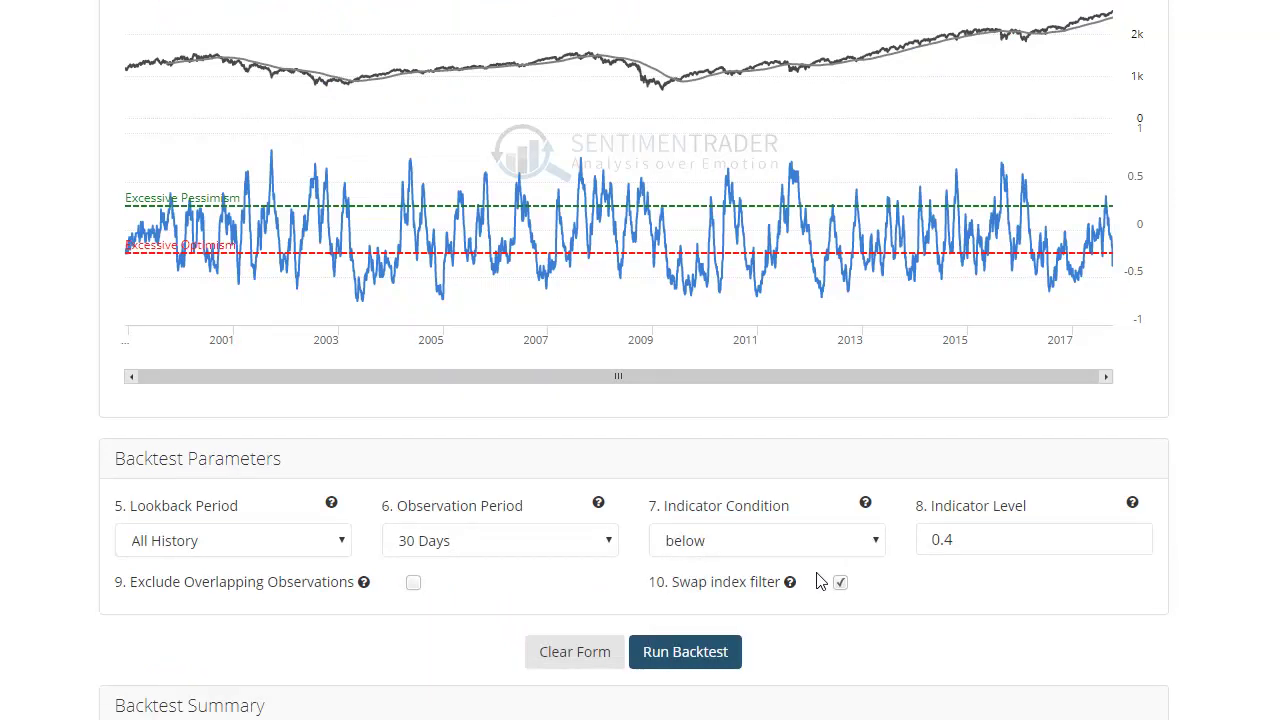
left_click(969, 538)
key("ctrl+a")
type("-0.4")
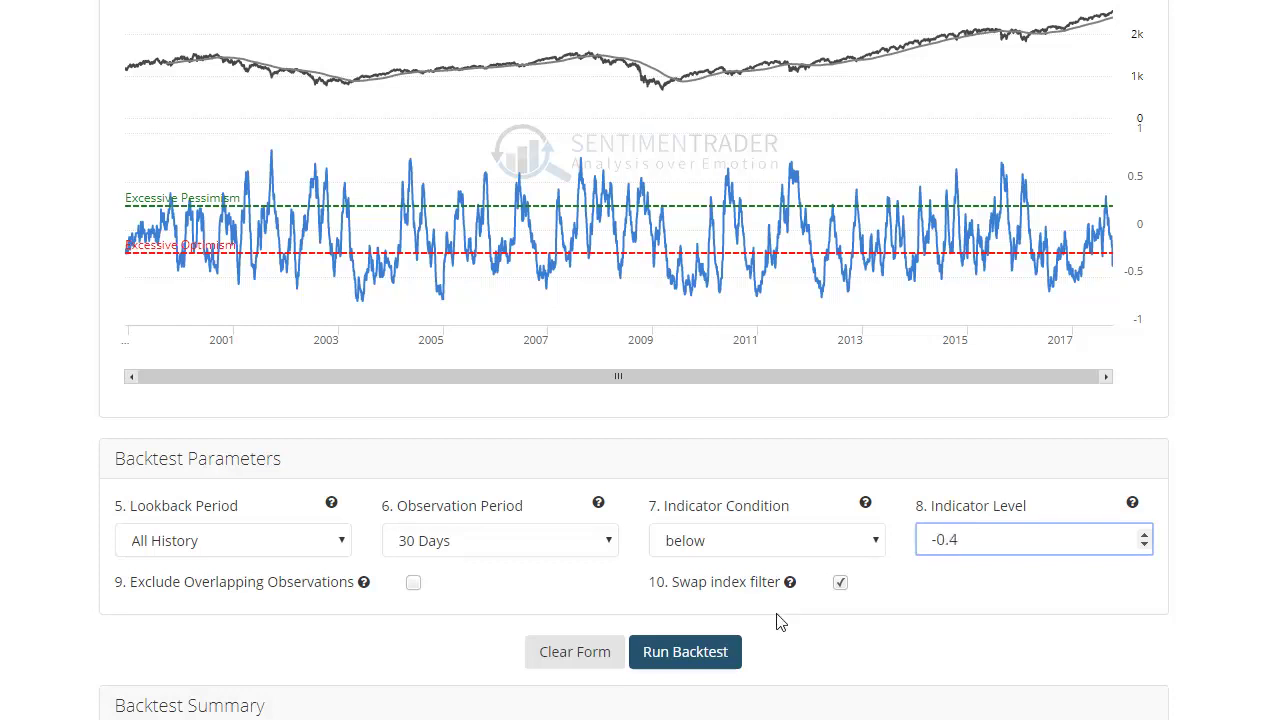
left_click(695, 648)
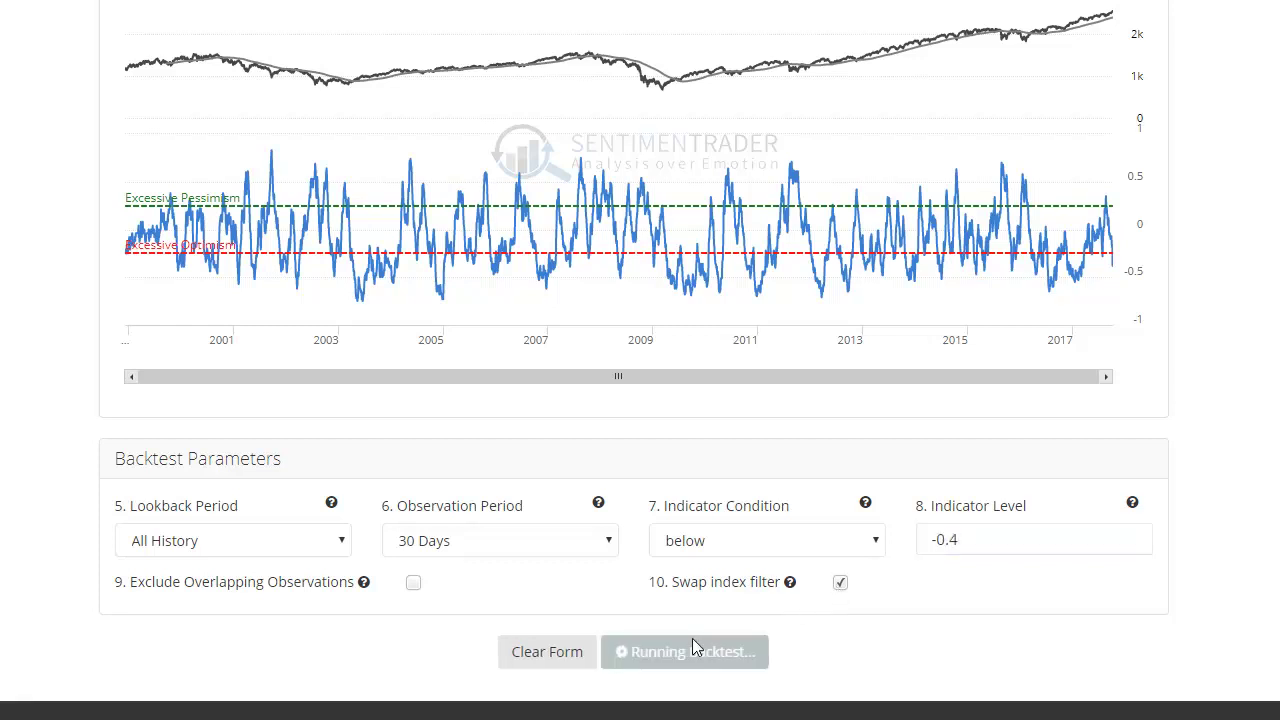
Highlight the 38% win rate, then the 41% and -1.97% two-month multi-timeframe values.
scroll(694, 632, "down", 7)
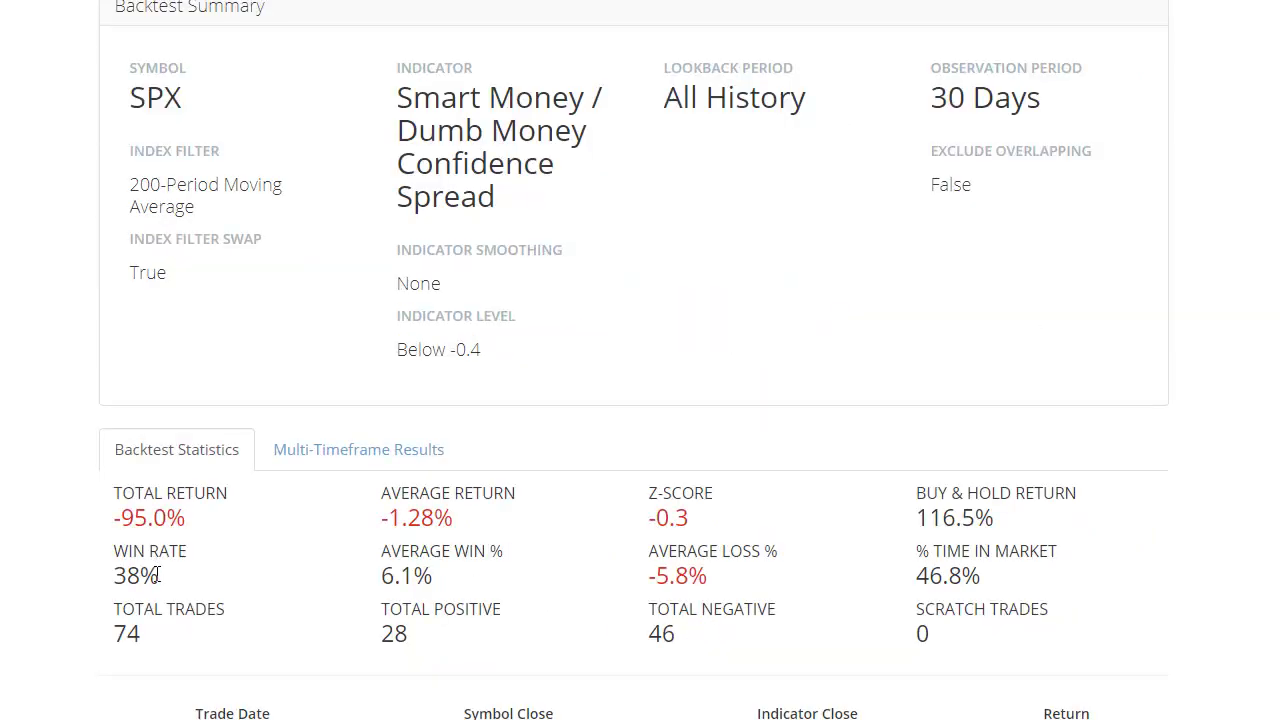
left_click_drag(159, 575, 113, 587)
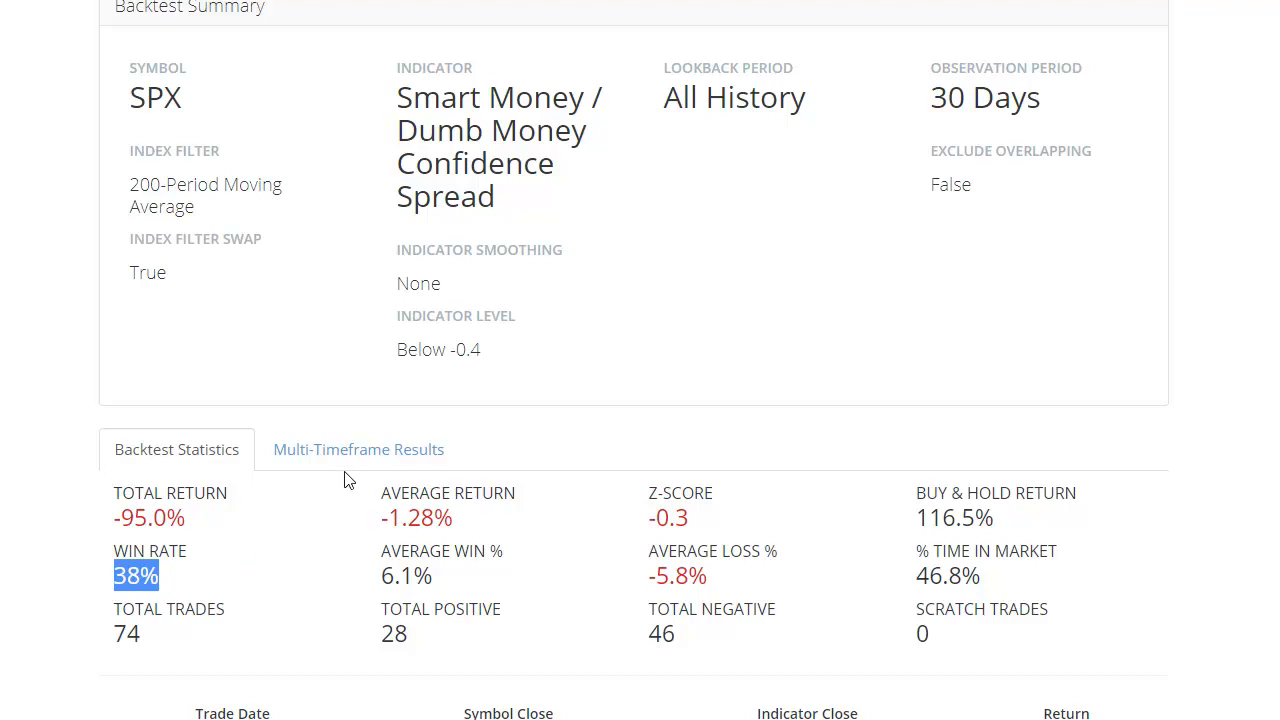
left_click(358, 450)
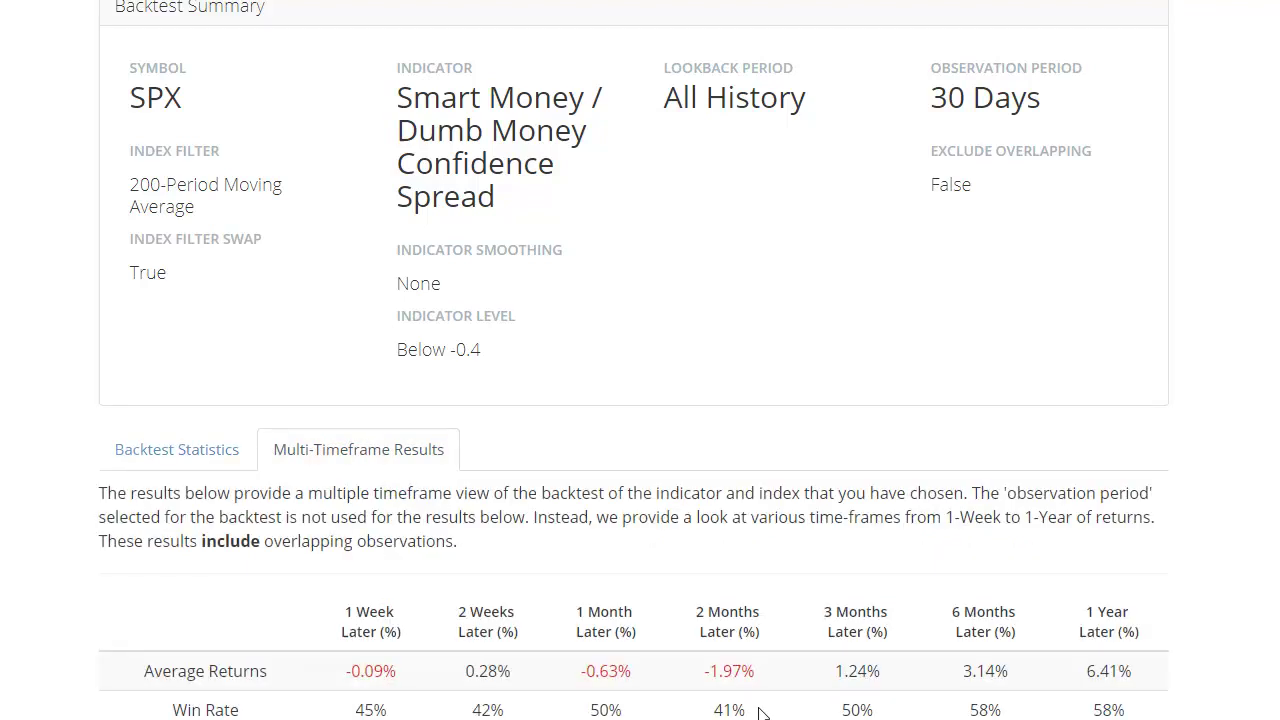
left_click_drag(746, 710, 672, 712)
left_click_drag(762, 672, 700, 683)
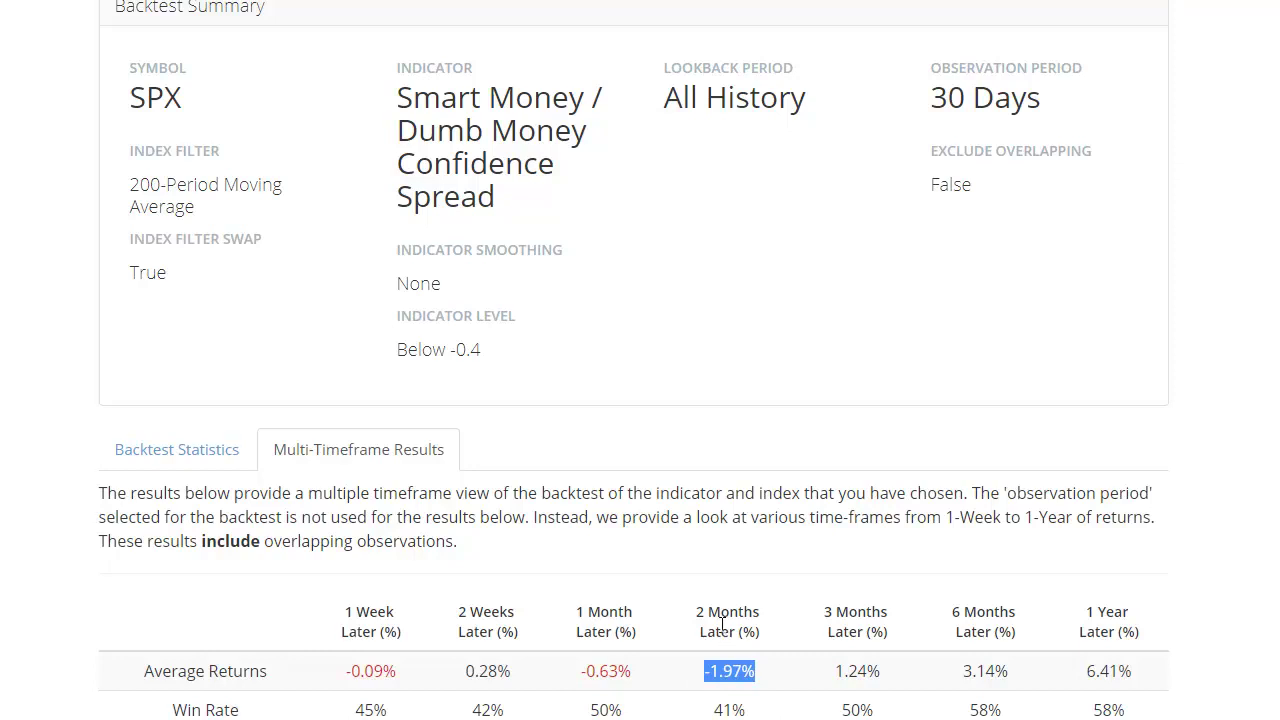
scroll(756, 545, "up", 5)
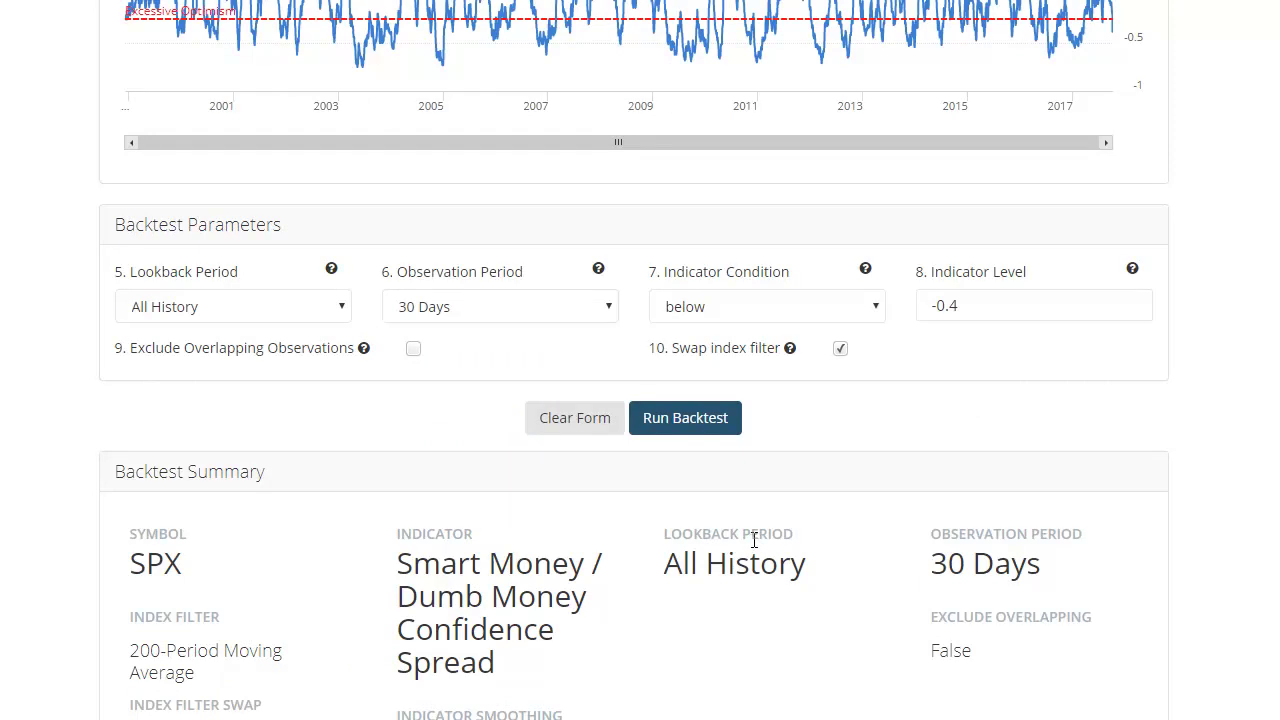
scroll(754, 540, "up", 7)
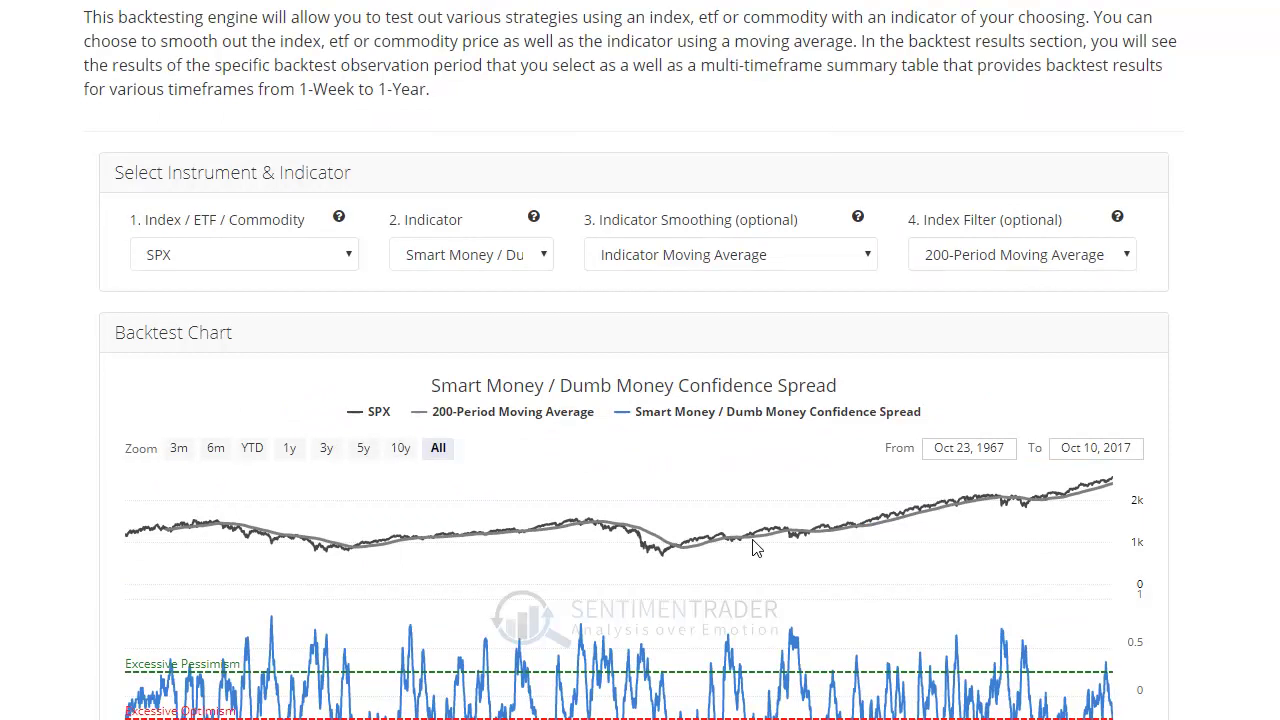
scroll(756, 545, "down", 5)
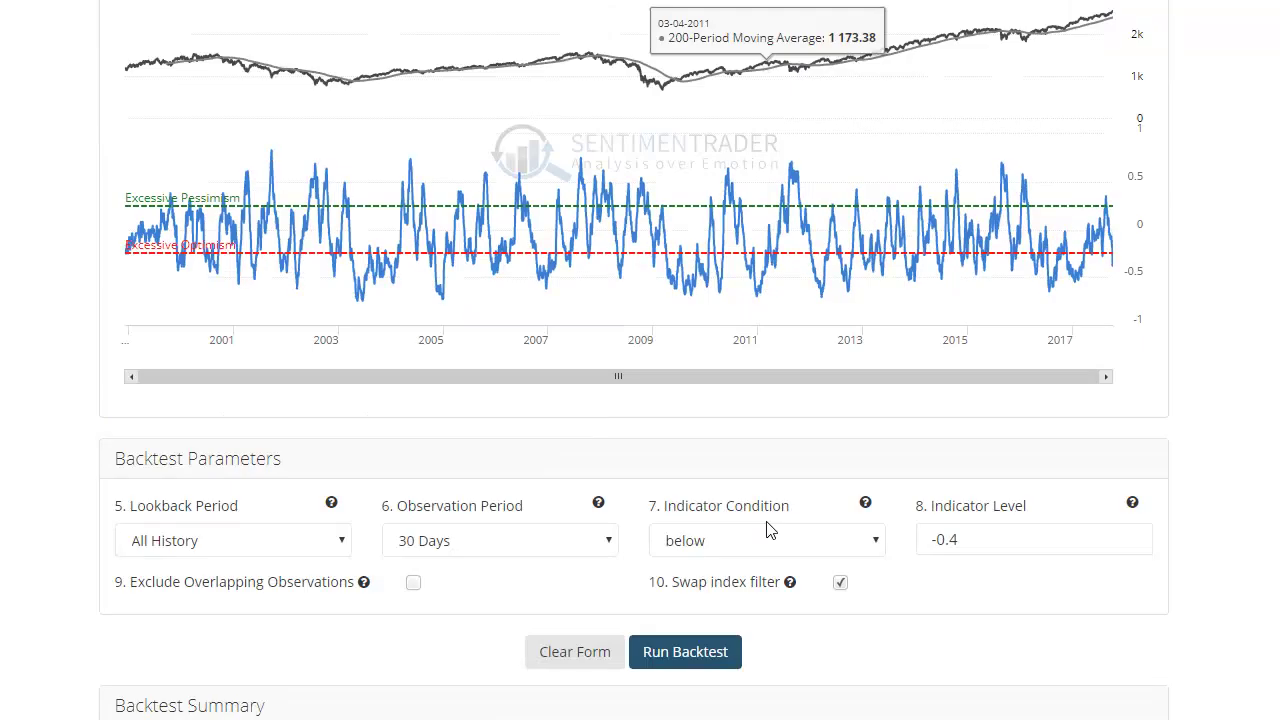
left_click(711, 550)
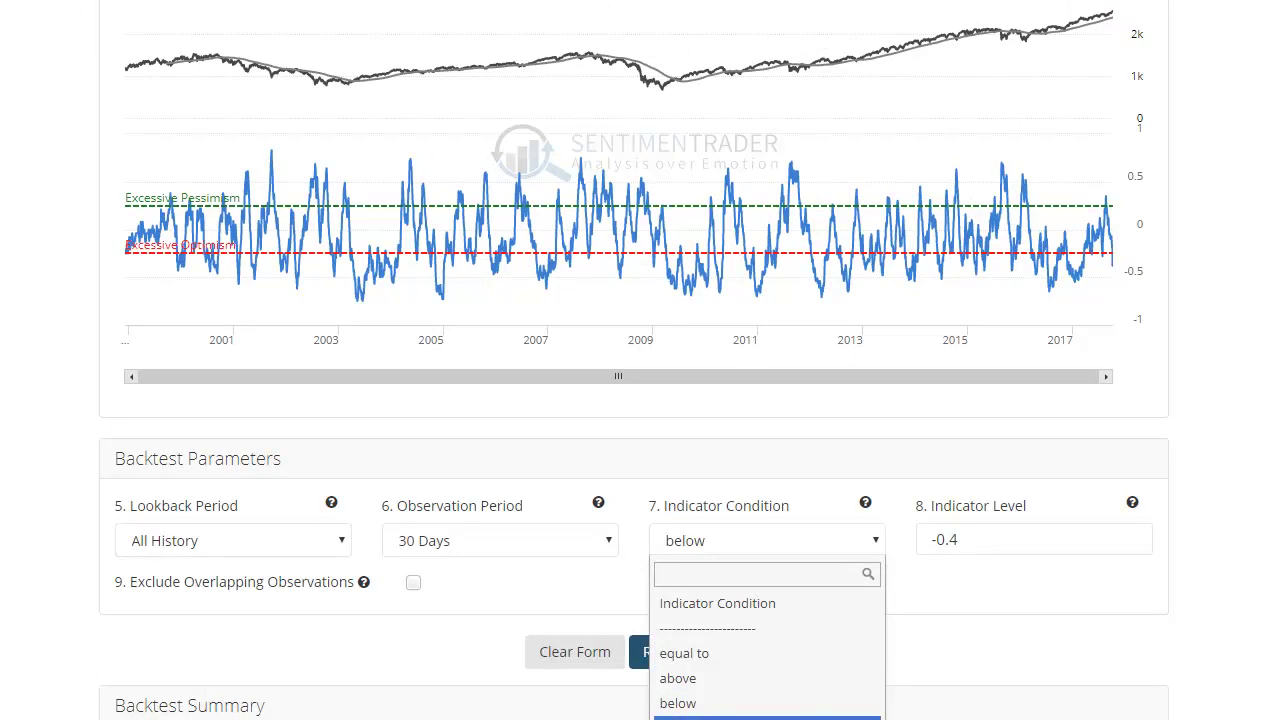
left_click(447, 597)
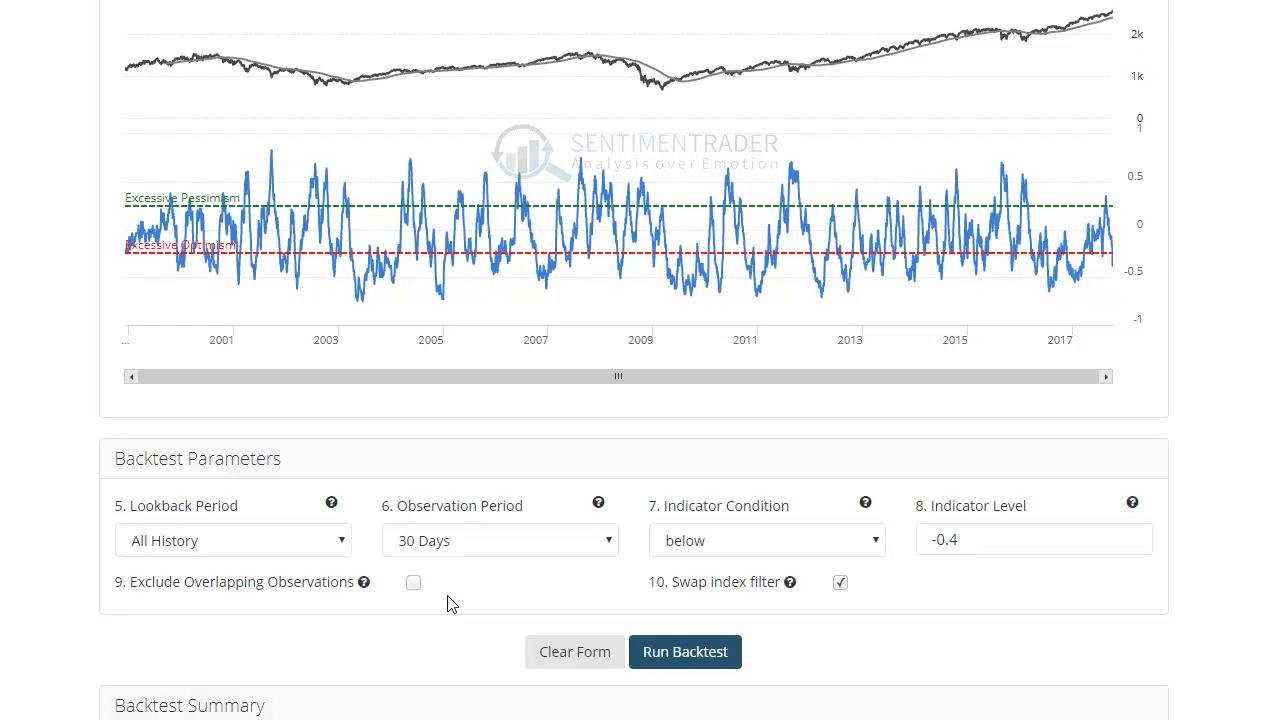
scroll(497, 592, "up", 2)
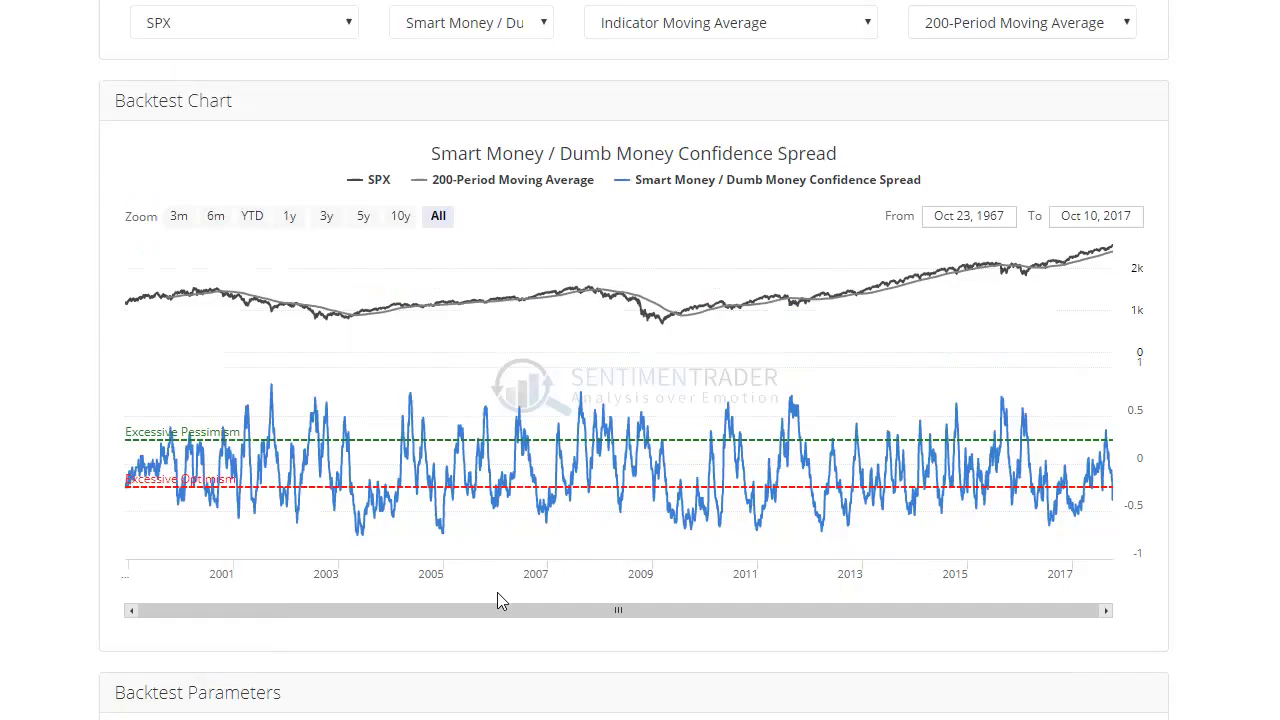
scroll(497, 592, "up", 2)
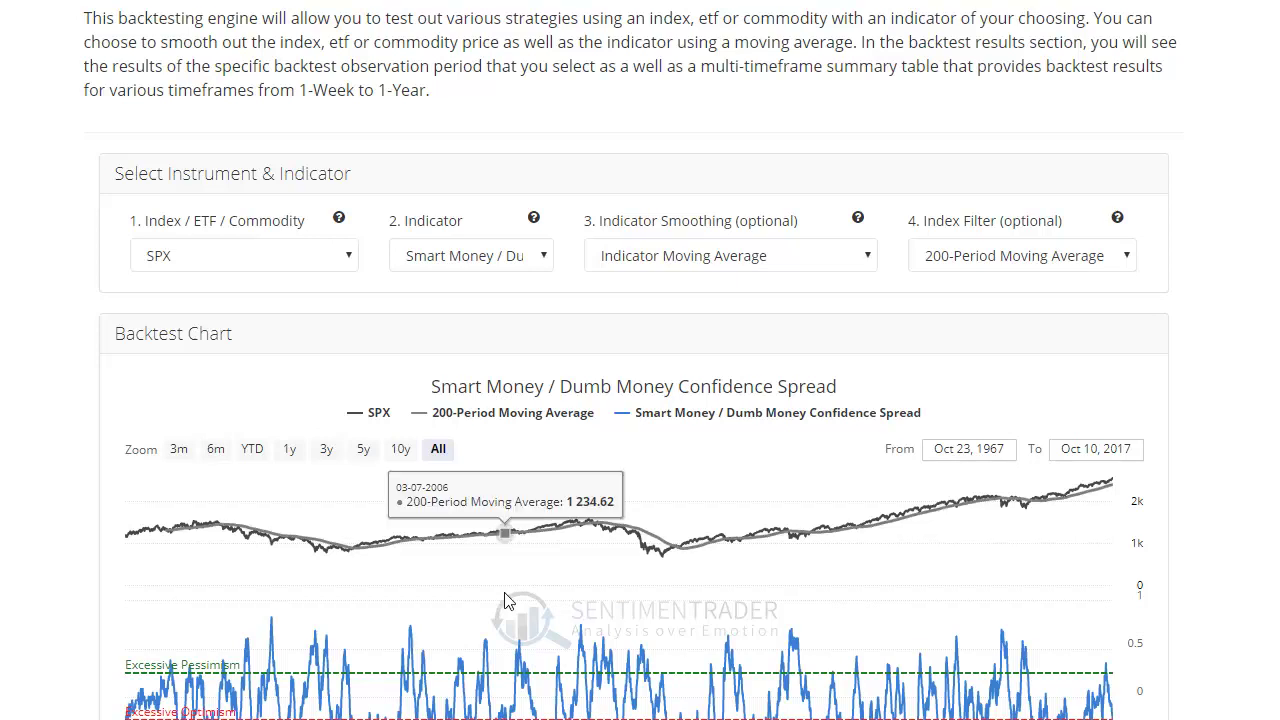
scroll(502, 598, "up", 2)
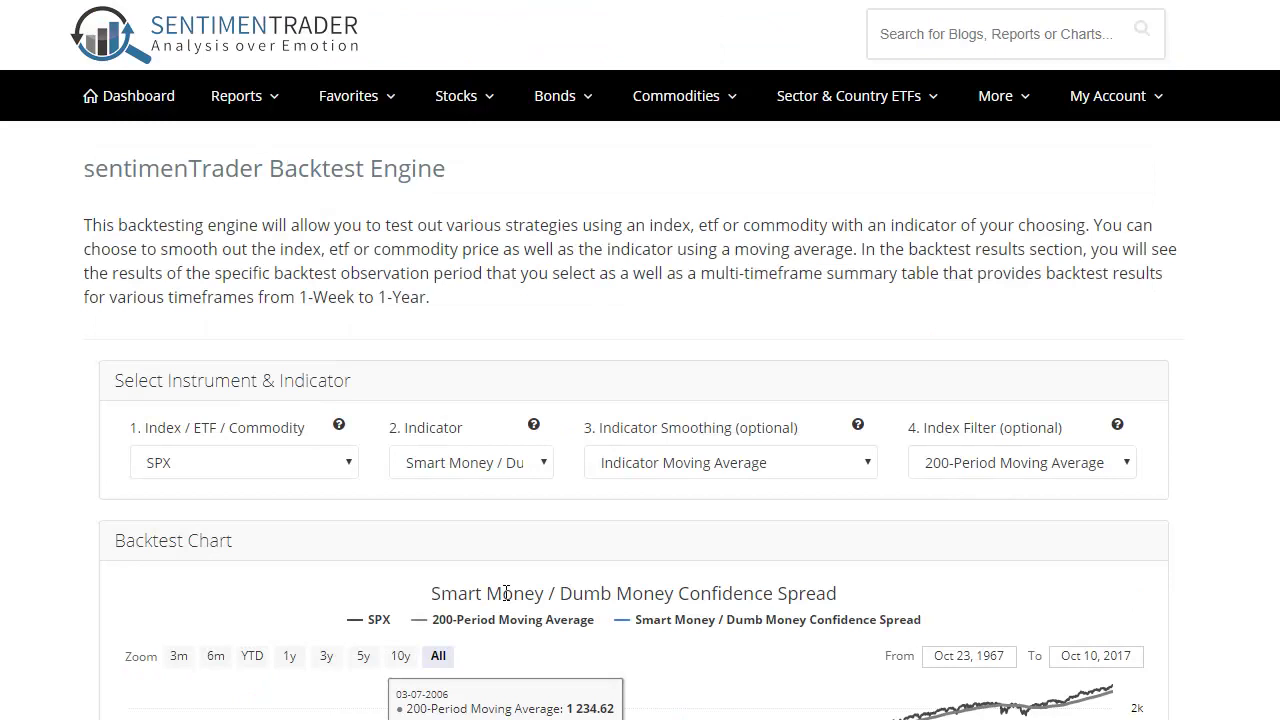